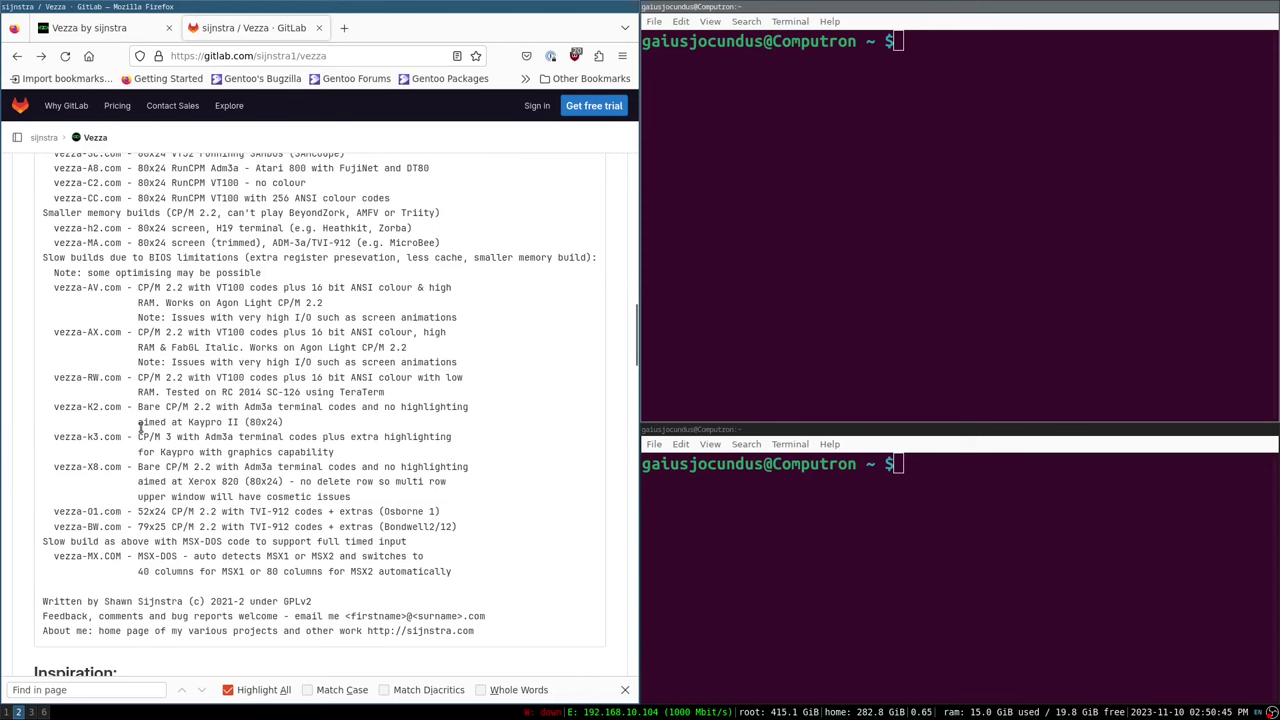
# Highlight the vezza-RW.com description, the RC 2014 SC-126 note and VT100 in the README.
pyautogui.moveTo(341, 377); pyautogui.dragTo(403, 395)
pyautogui.click(403, 395)
pyautogui.moveTo(222, 393); pyautogui.dragTo(363, 392)
pyautogui.click(363, 392)
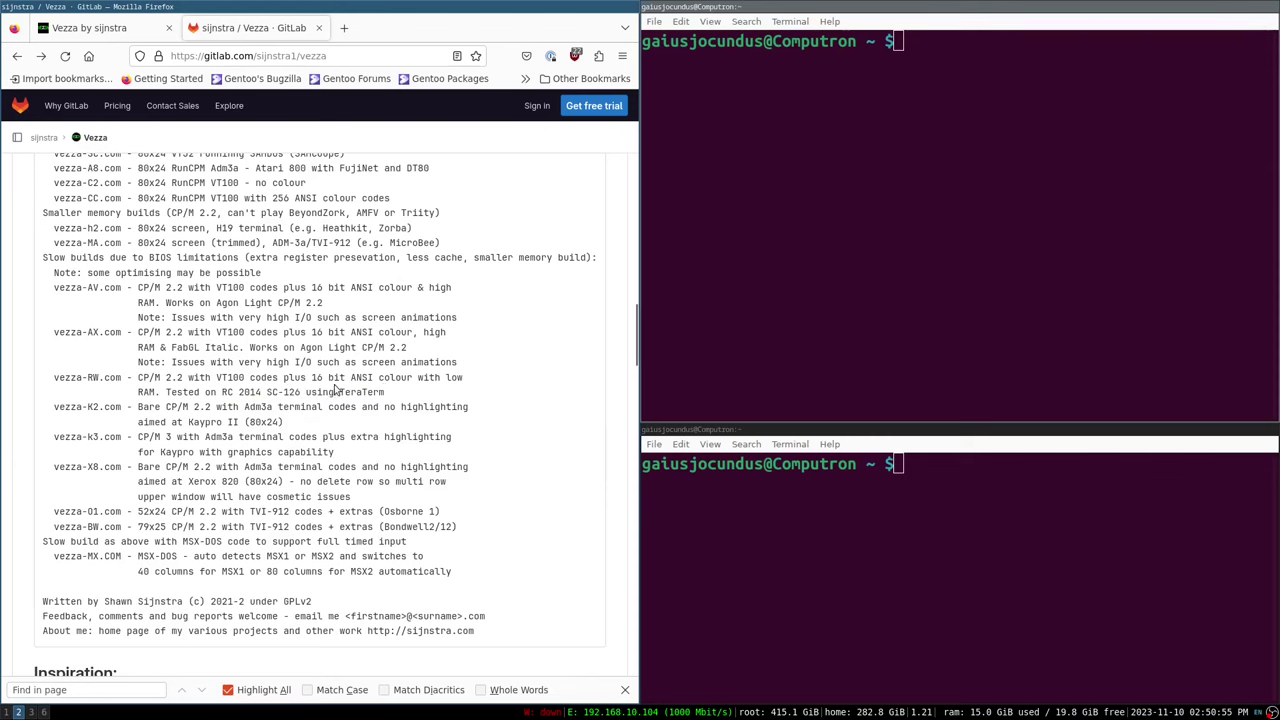
pyautogui.doubleClick(220, 380)
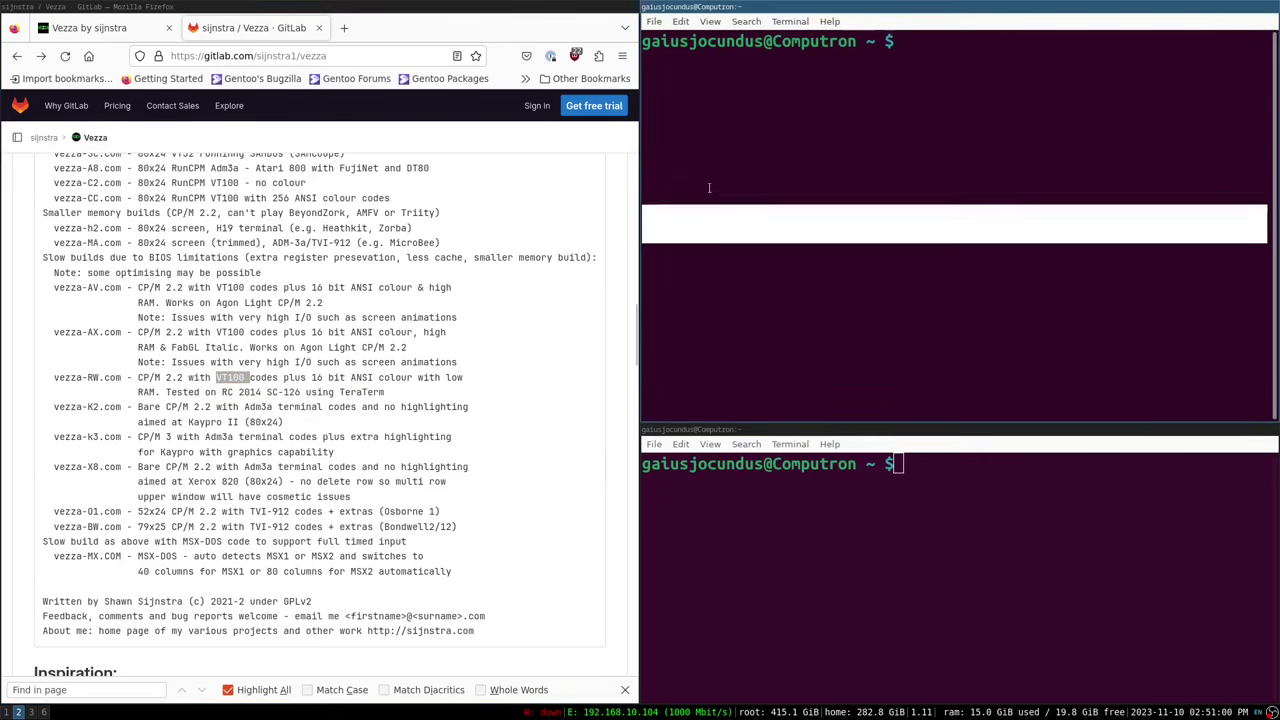
# Scroll back up to the repository file list showing vezza-RW.com.
pyautogui.click(722, 200)
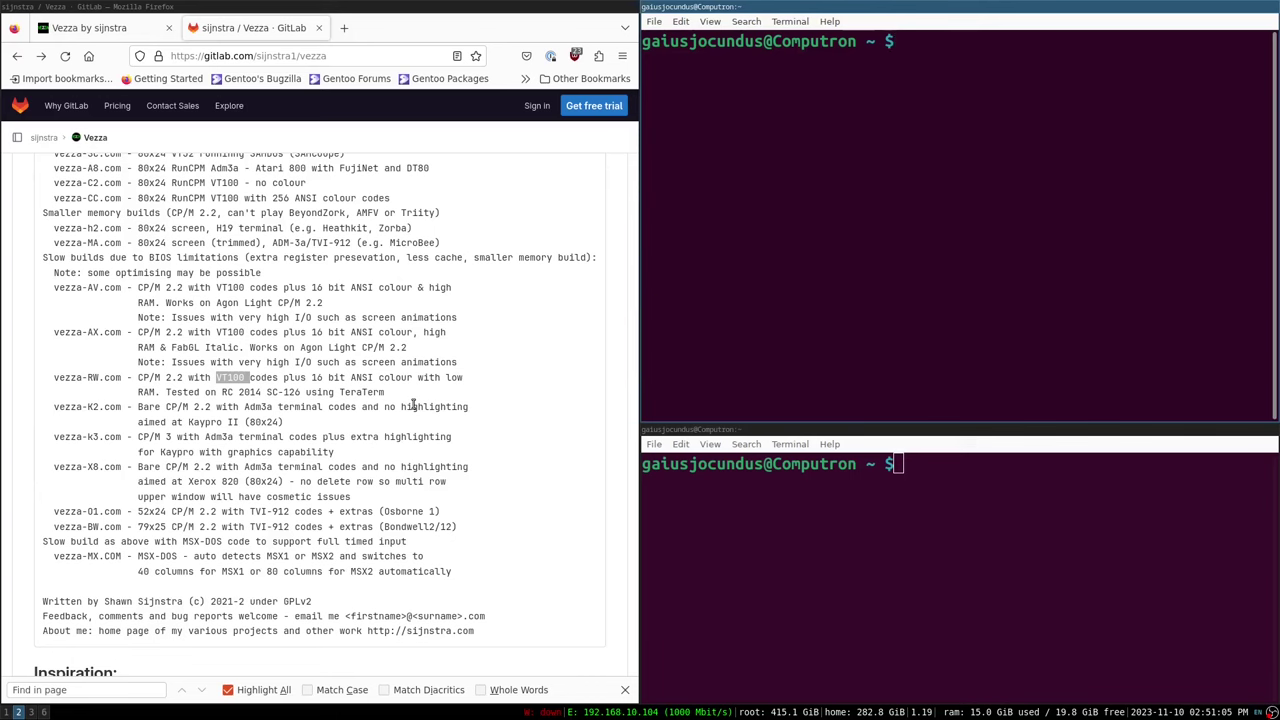
pyautogui.scroll(10, 413, 406)
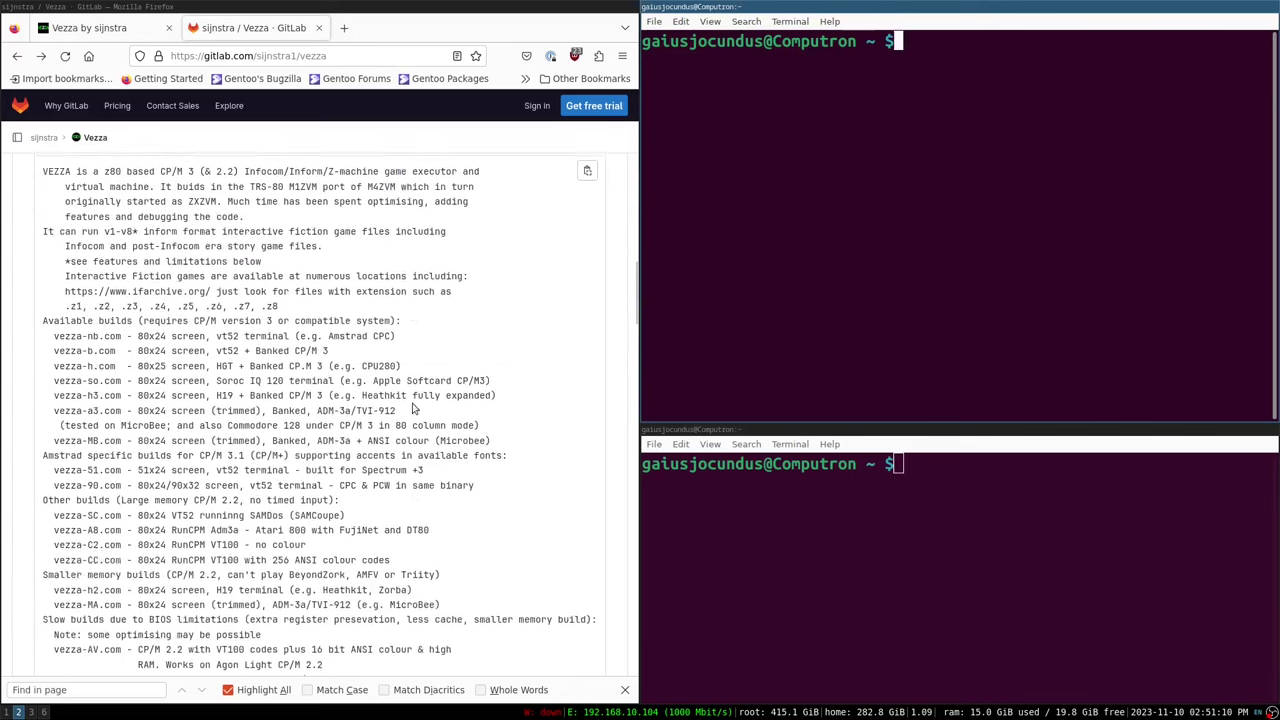
pyautogui.scroll(3, 413, 406)
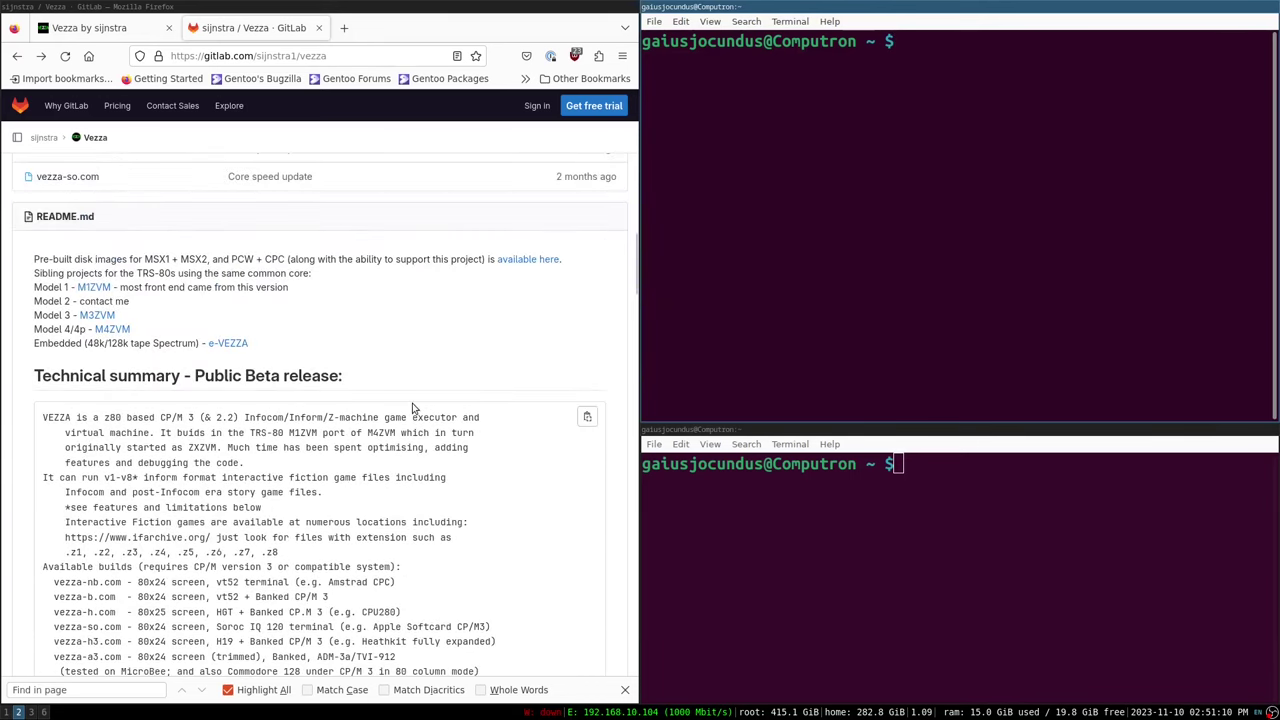
pyautogui.scroll(6, 413, 408)
pyautogui.scroll(2, 413, 408)
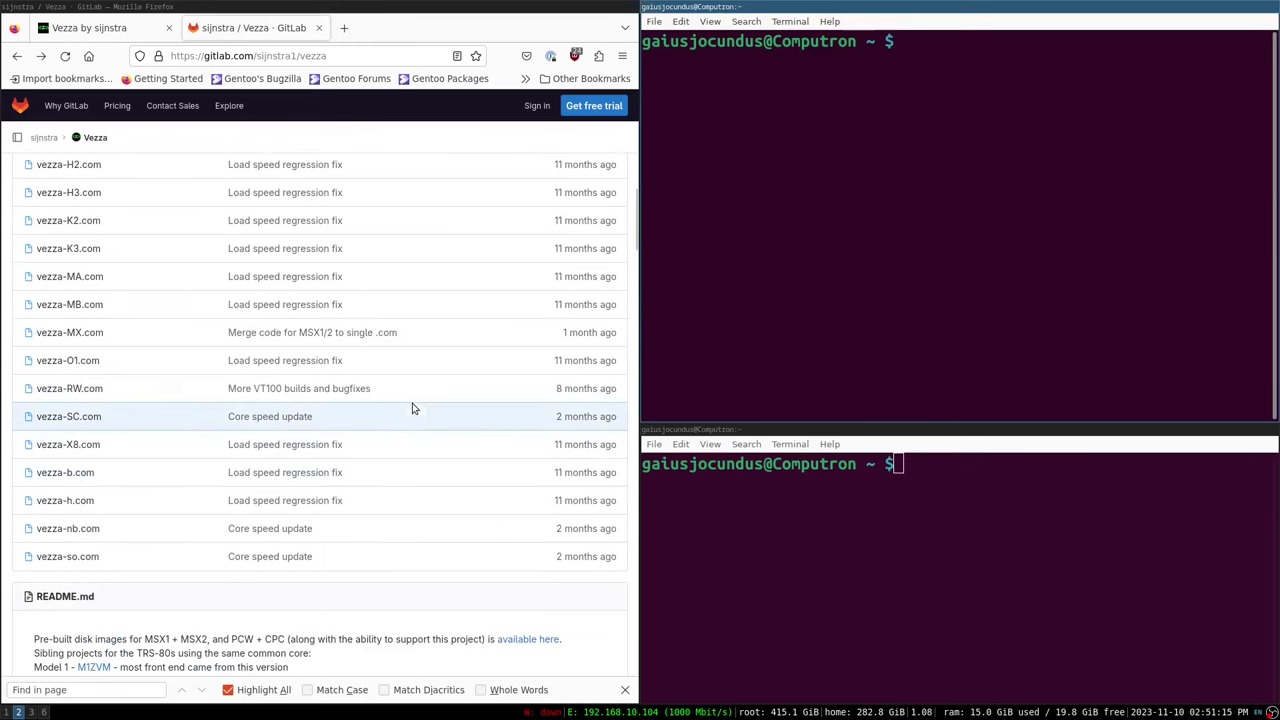
# Open the vezza-RW.com file page and start saving it as vezza.com, then cancel the save.
pyautogui.click(79, 390)
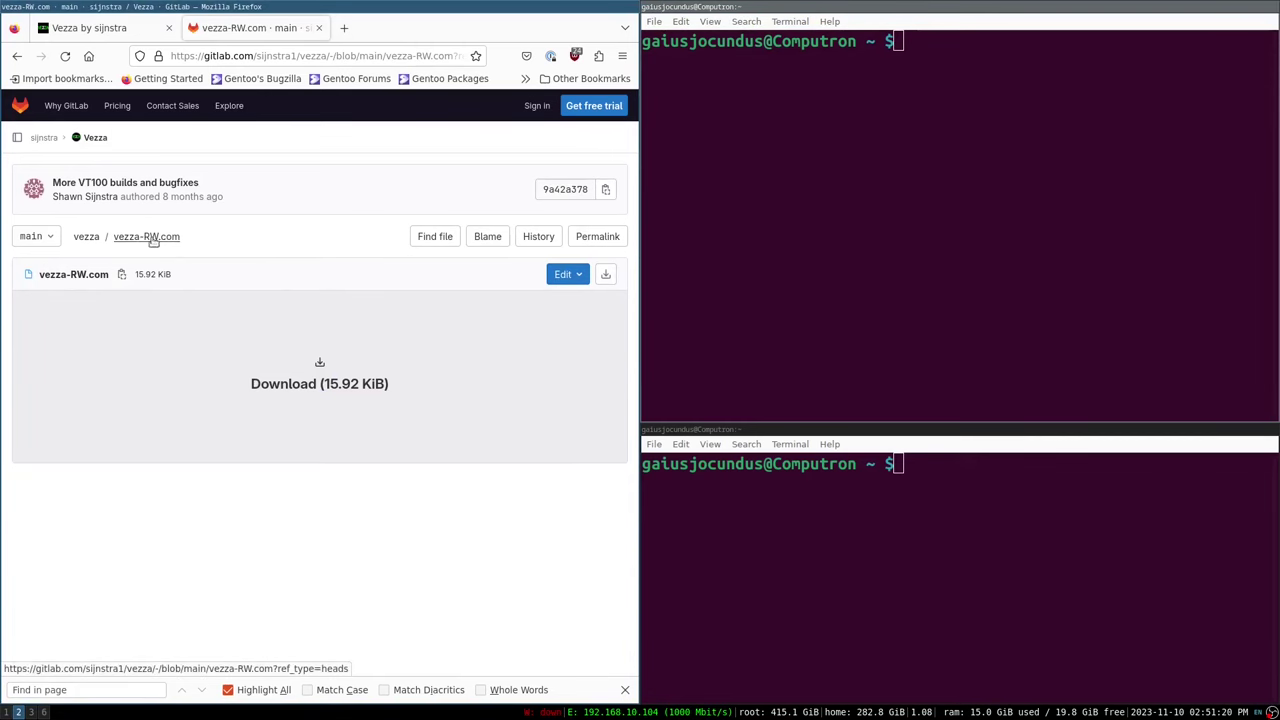
pyautogui.click(331, 390)
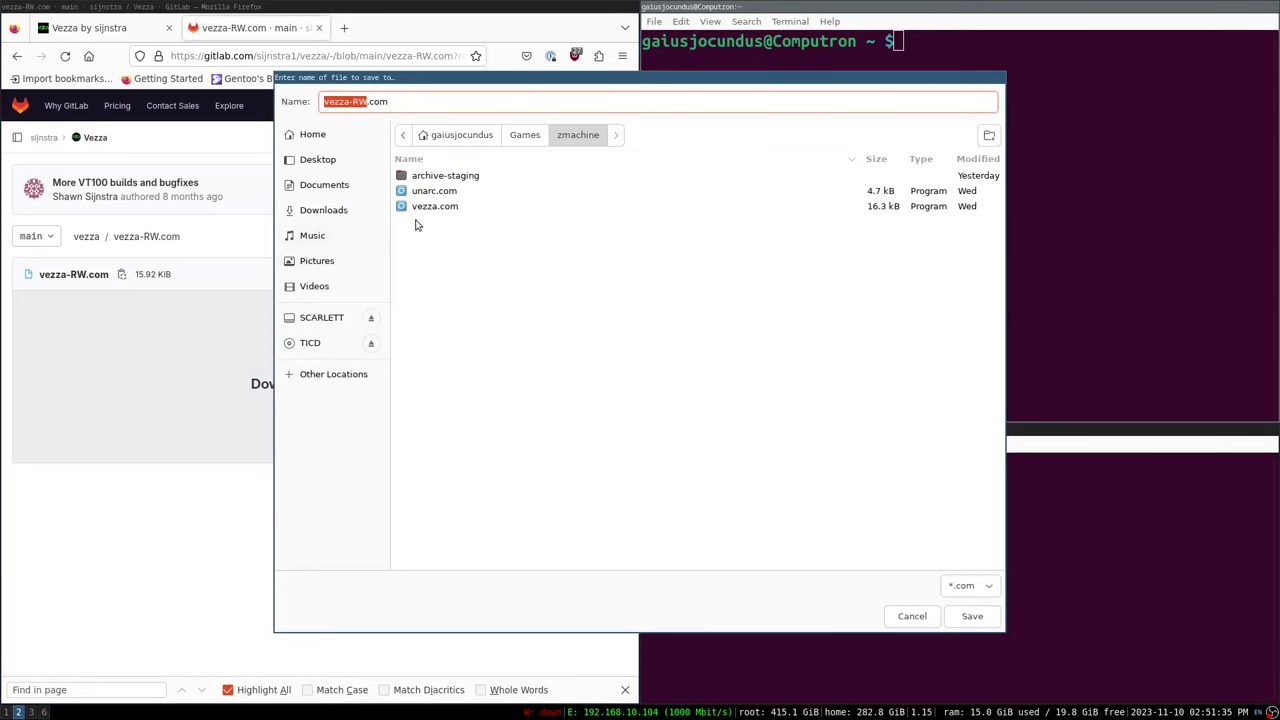
pyautogui.click(435, 206)
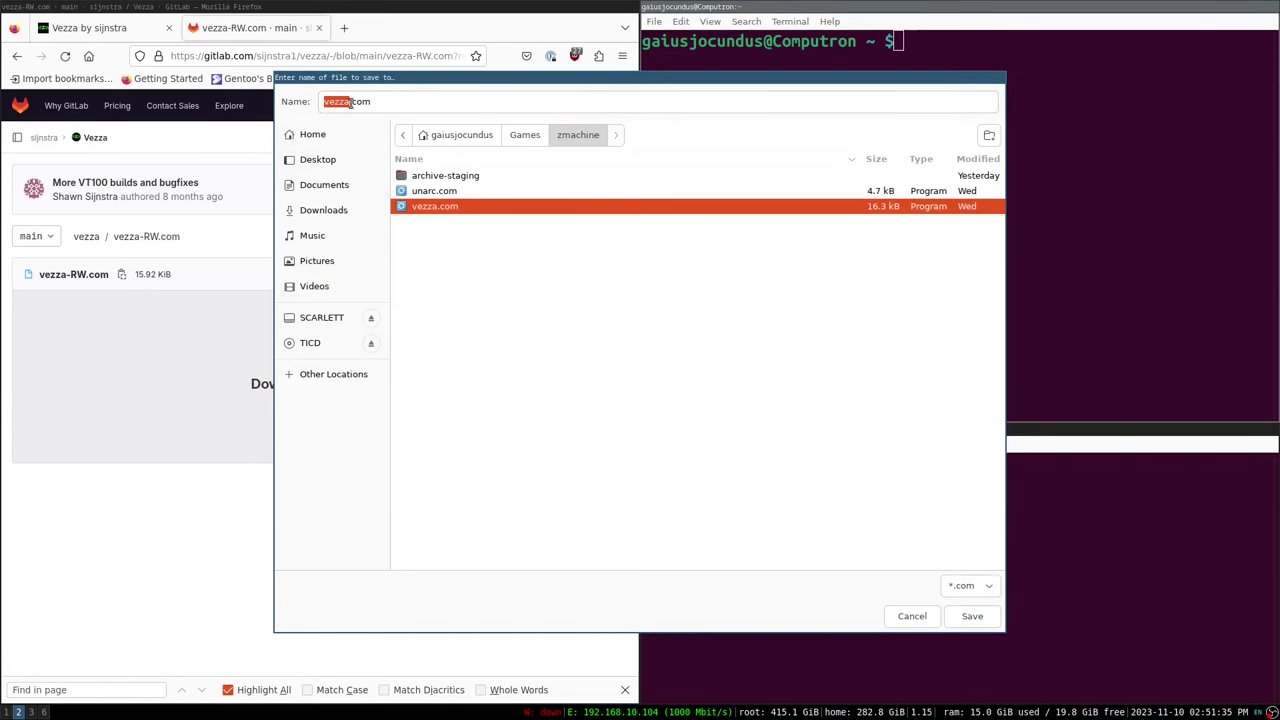
pyautogui.click(349, 102)
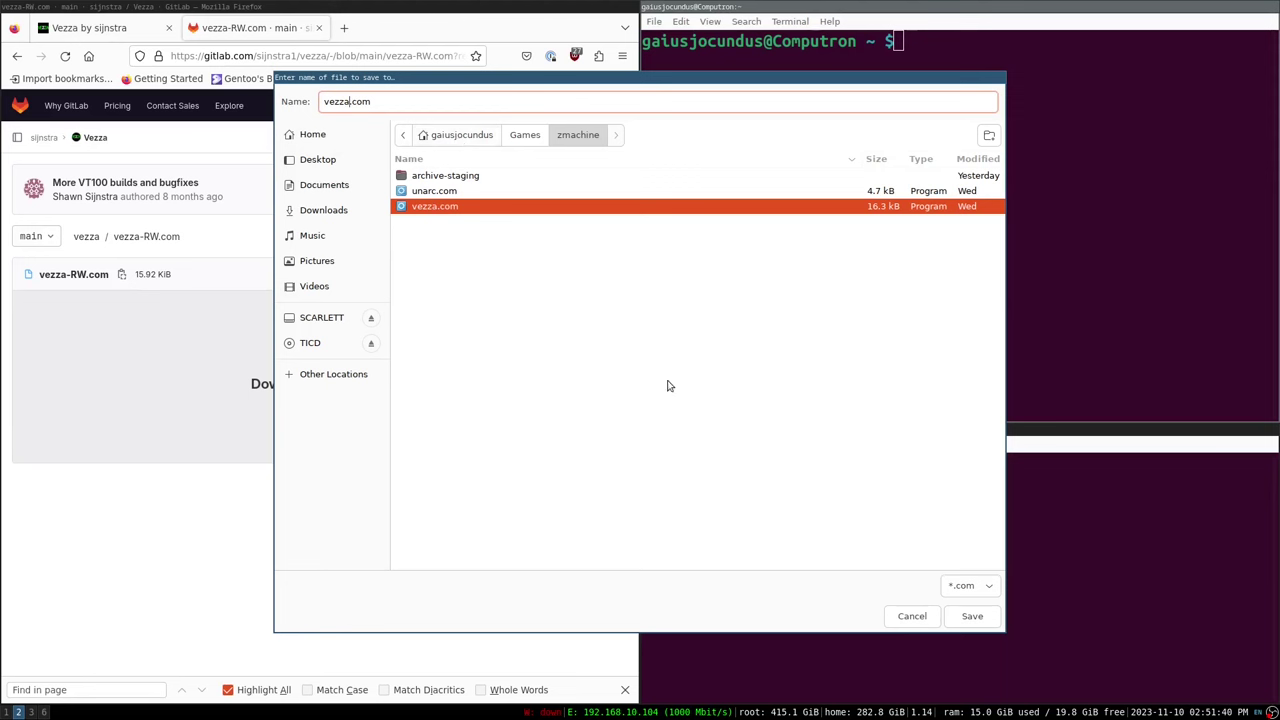
pyautogui.click(910, 616)
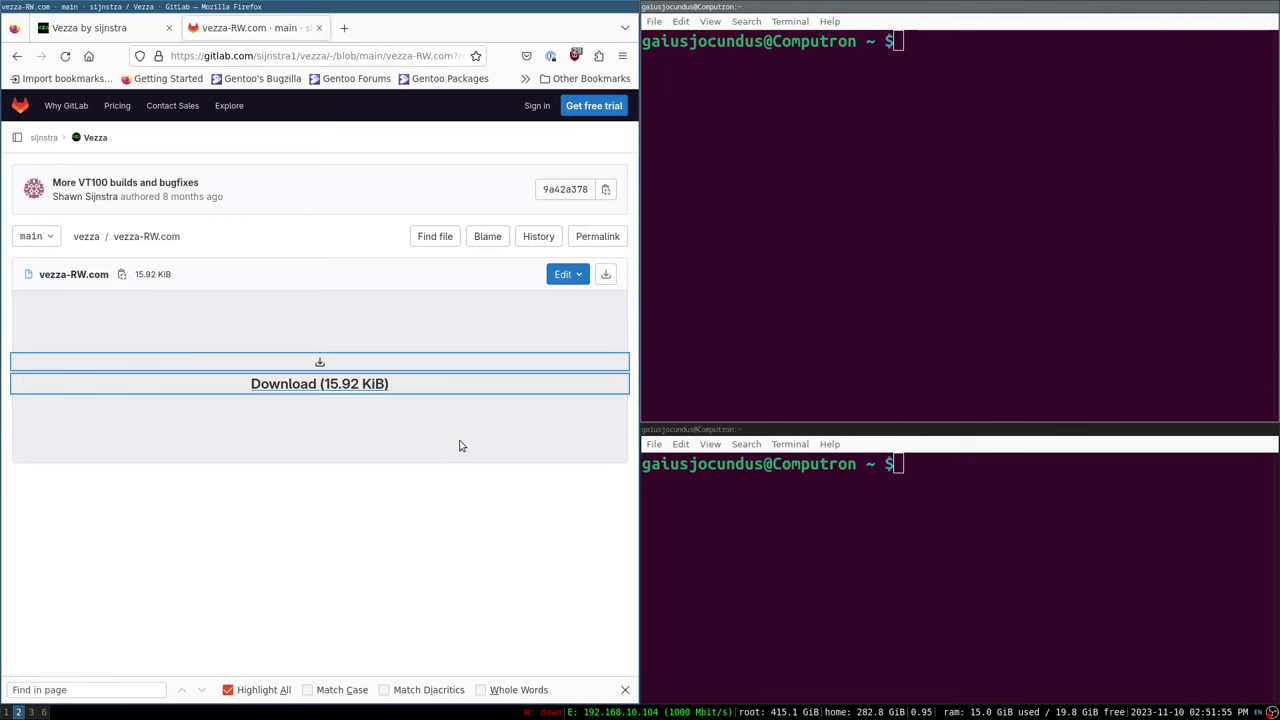
# Rerun minicom -D /dev/ttyUSB0 -b 115200 from shell history to reach the SC700 boot prompt.
pyautogui.click(786, 264)
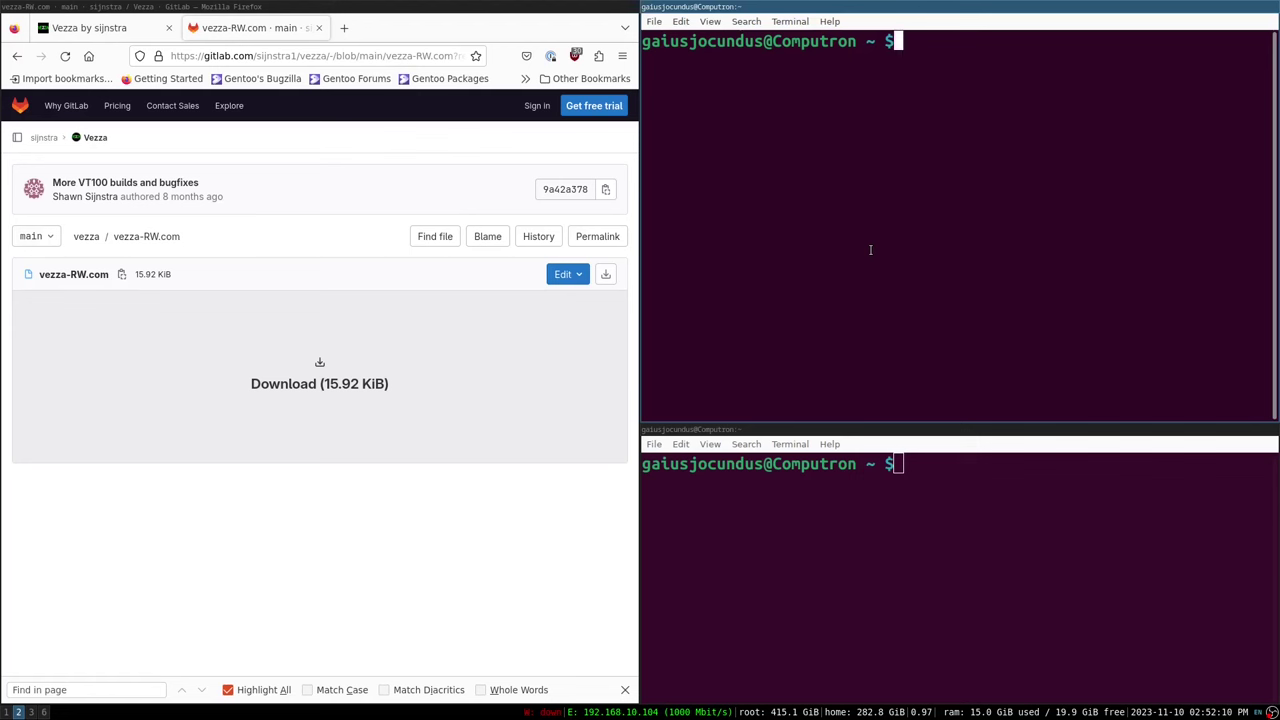
pyautogui.hotkey('ctrl', 'r')
pyautogui.write('mini')
pyautogui.press('Return')
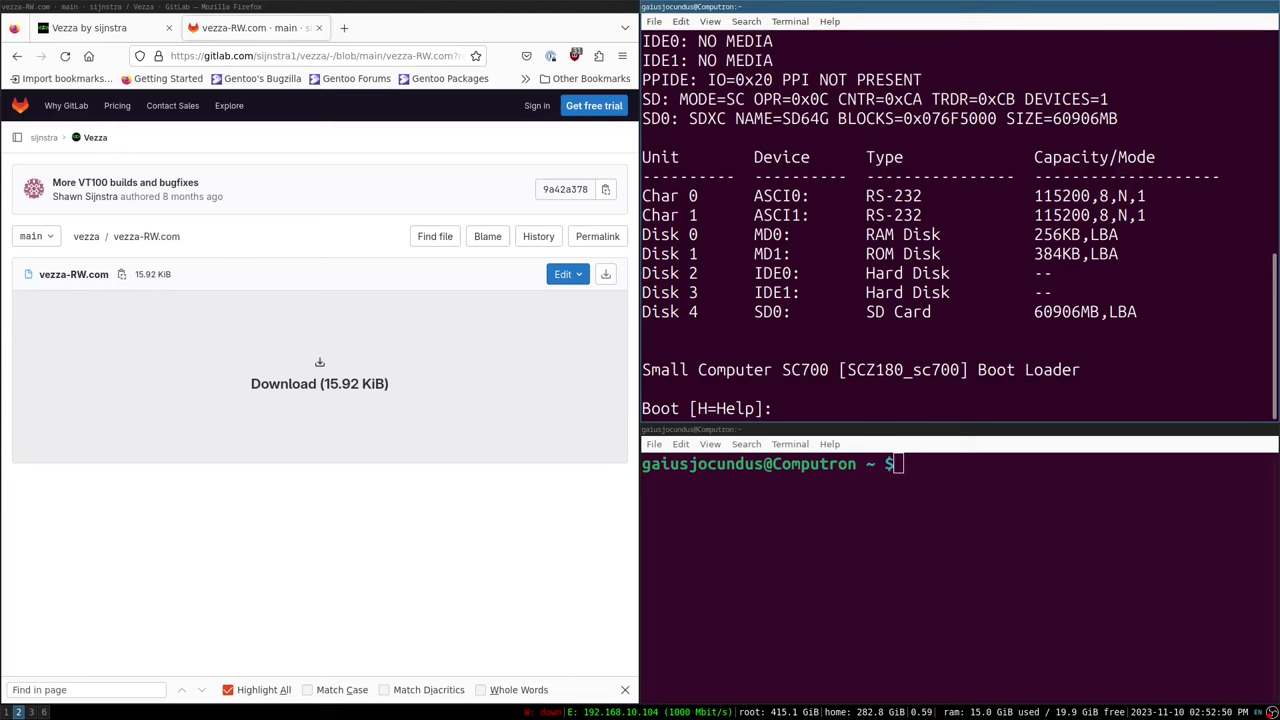
# Enter ? for the boot loader's help, then L to list the ROM applications.
pyautogui.write('z')
pyautogui.press('BackSpace')
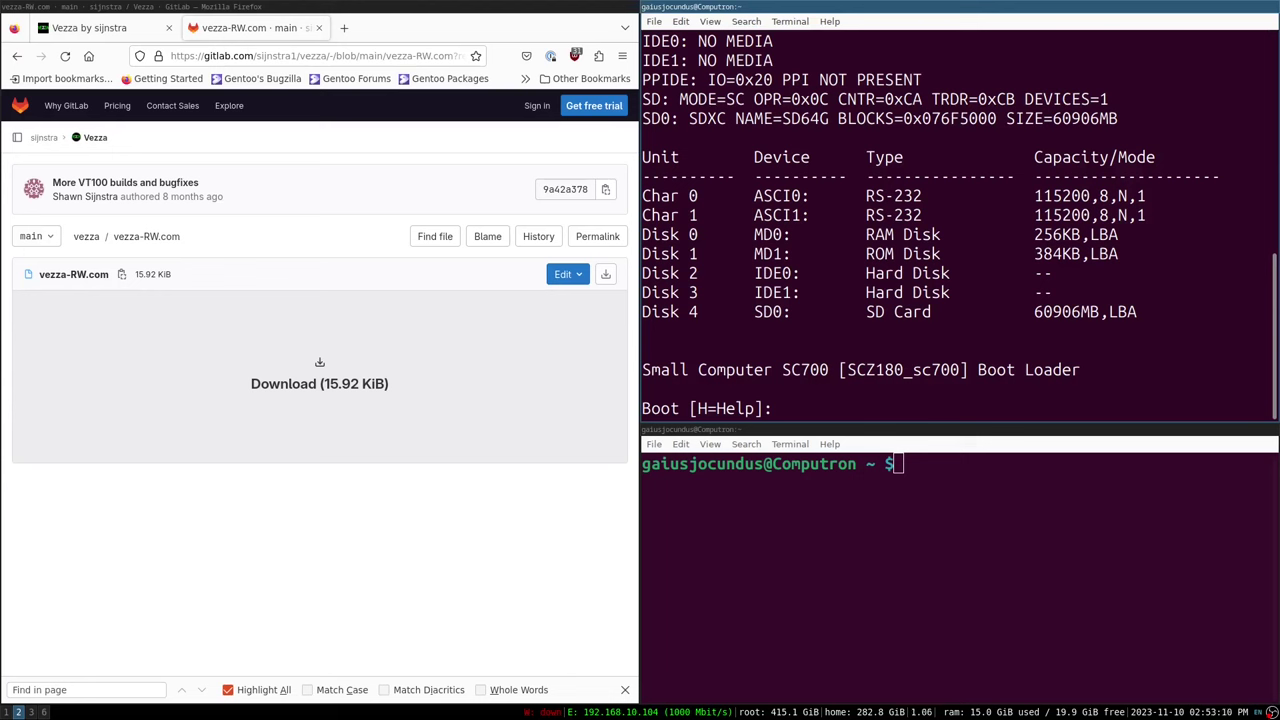
pyautogui.write('?')
pyautogui.press('Return')
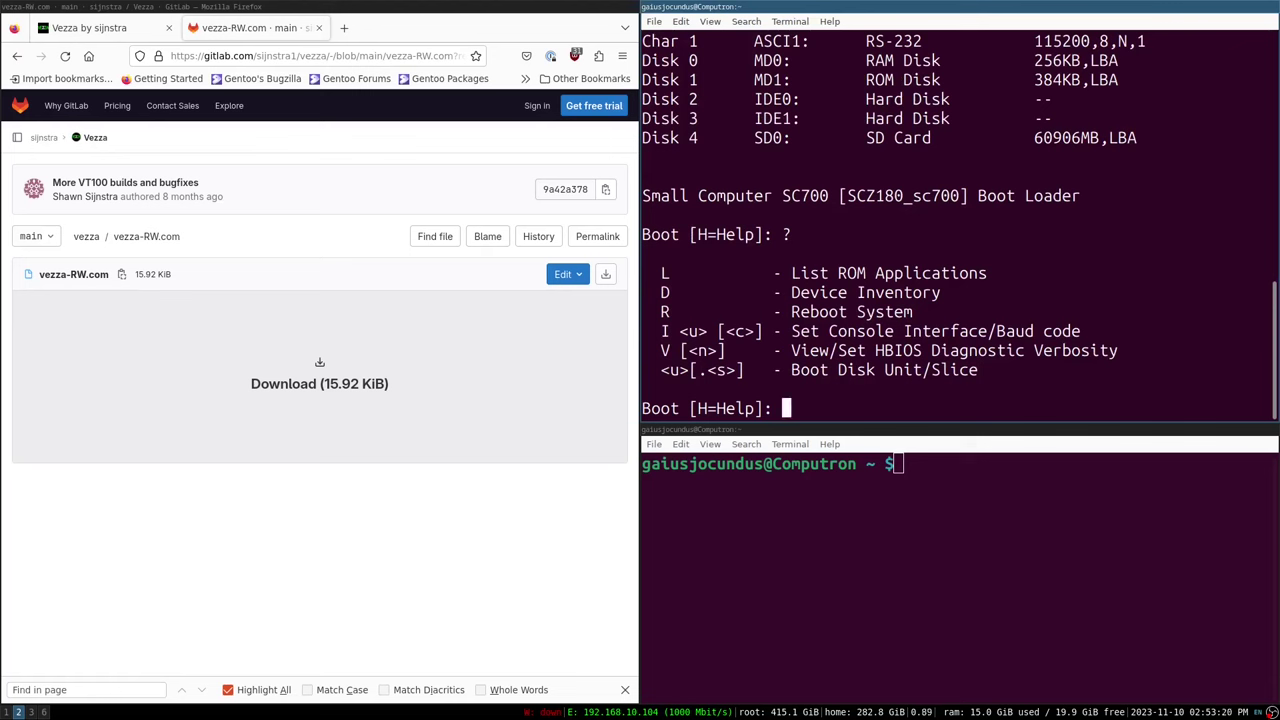
pyautogui.write('L')
pyautogui.press('Return')
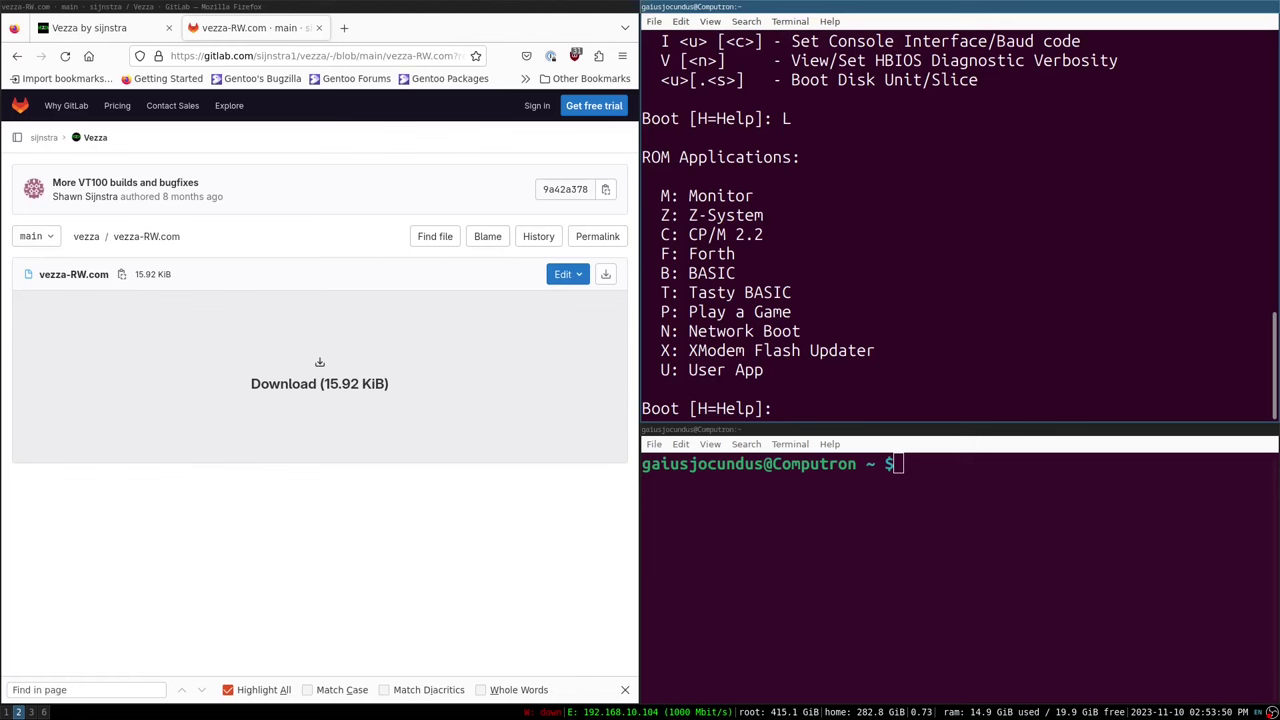
# Boot the Z-System ROM application with z and type dir at the prompt.
pyautogui.write('z')
pyautogui.press('Return')
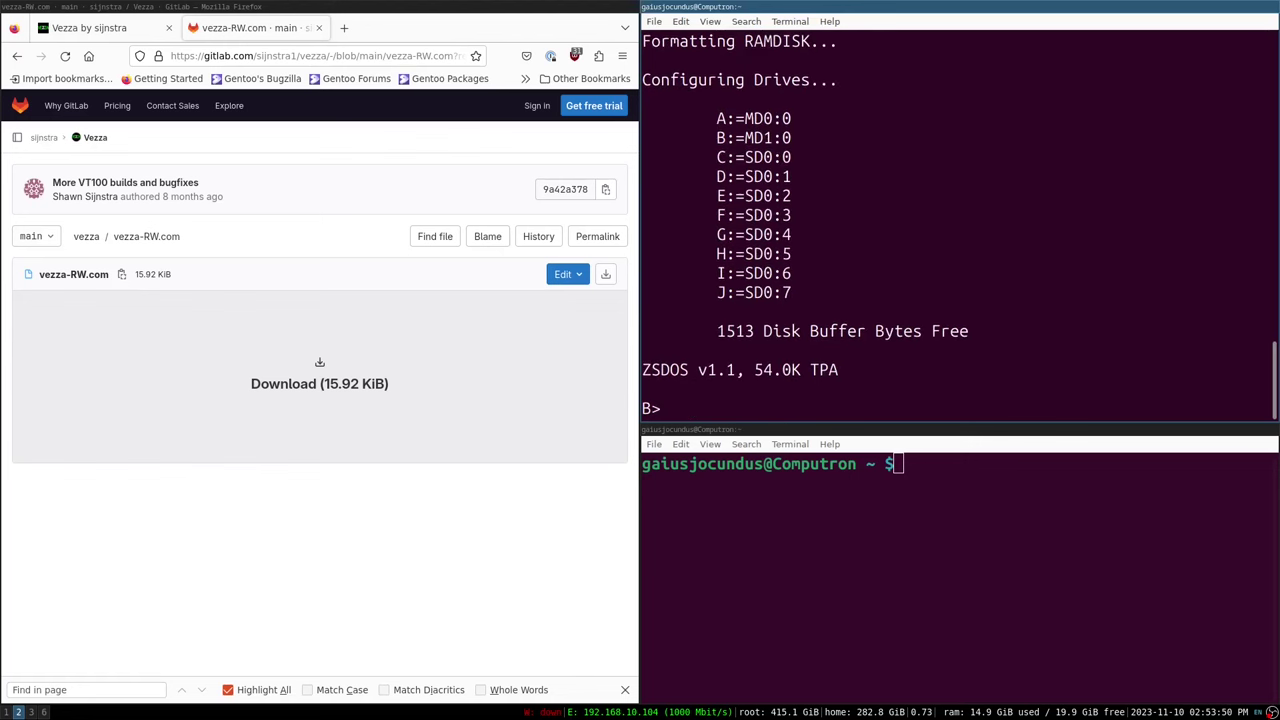
pyautogui.write('dir')
# Highlight the drive mappings: A: RAM disk, the B: line, and SD card drives C: to J:.
pyautogui.moveTo(745, 160); pyautogui.dragTo(824, 290)
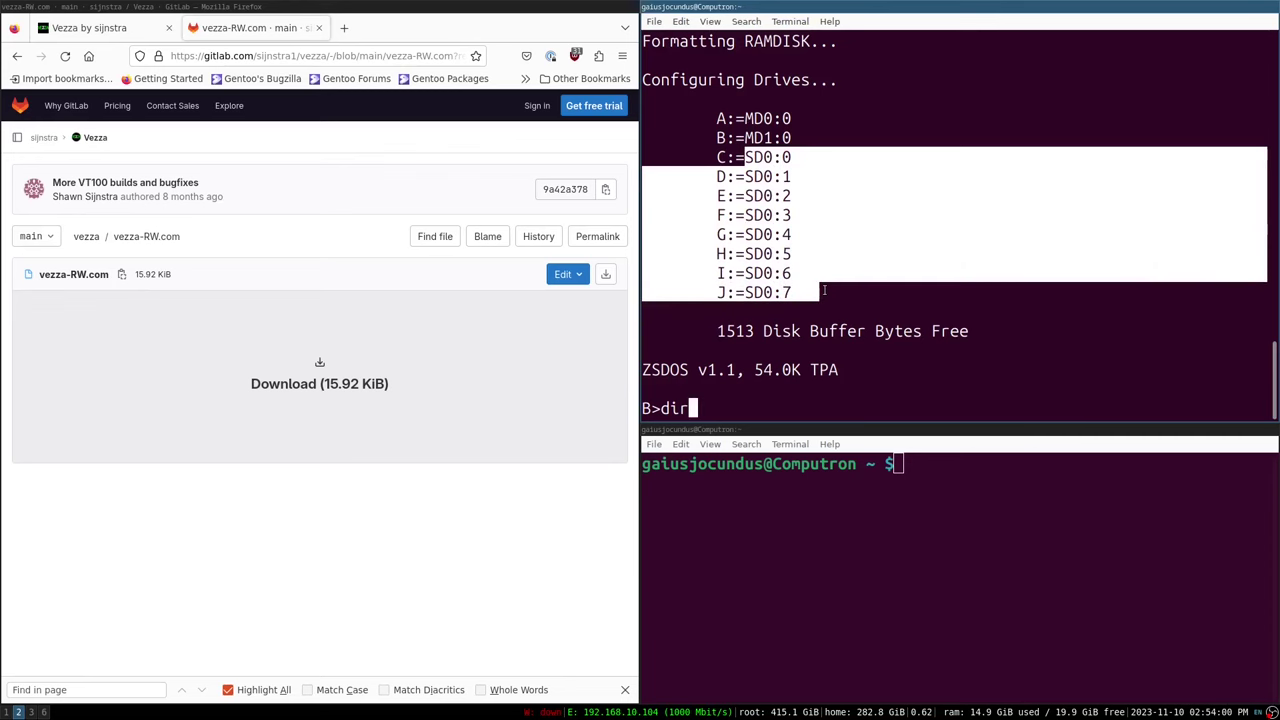
pyautogui.click(750, 167)
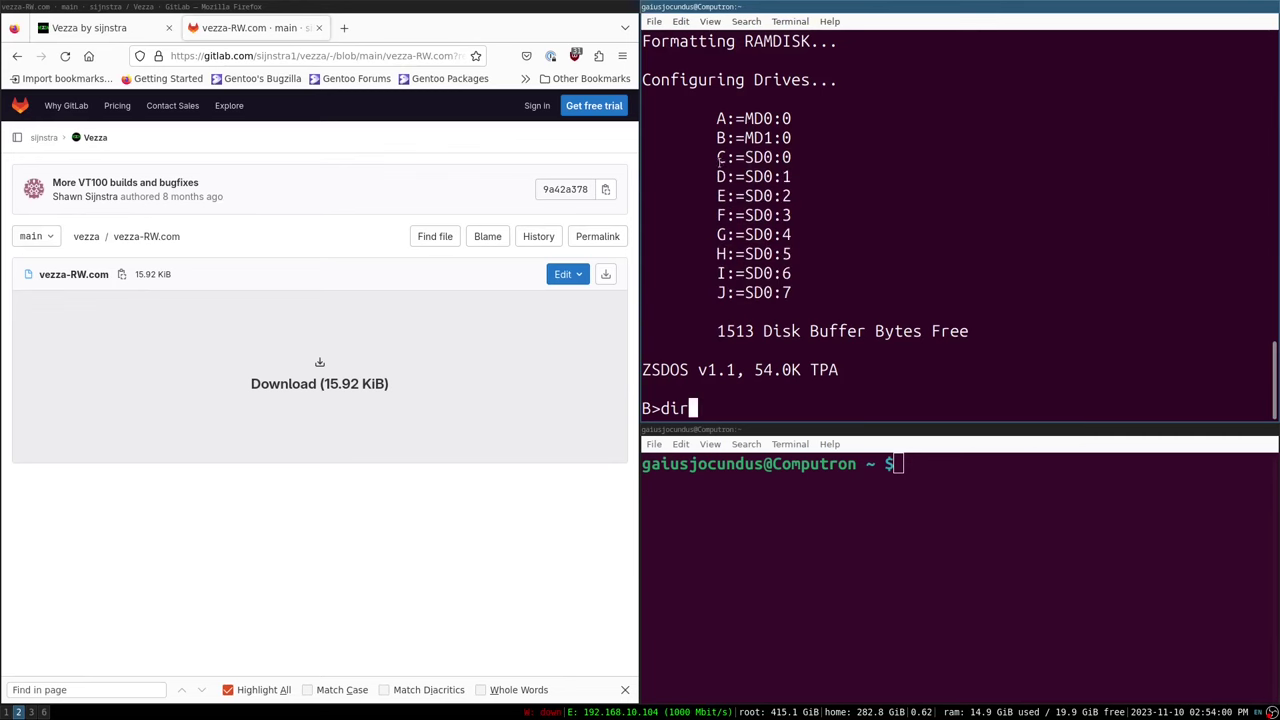
pyautogui.moveTo(717, 157); pyautogui.dragTo(814, 306)
pyautogui.click(817, 298)
pyautogui.moveTo(722, 118); pyautogui.dragTo(807, 135)
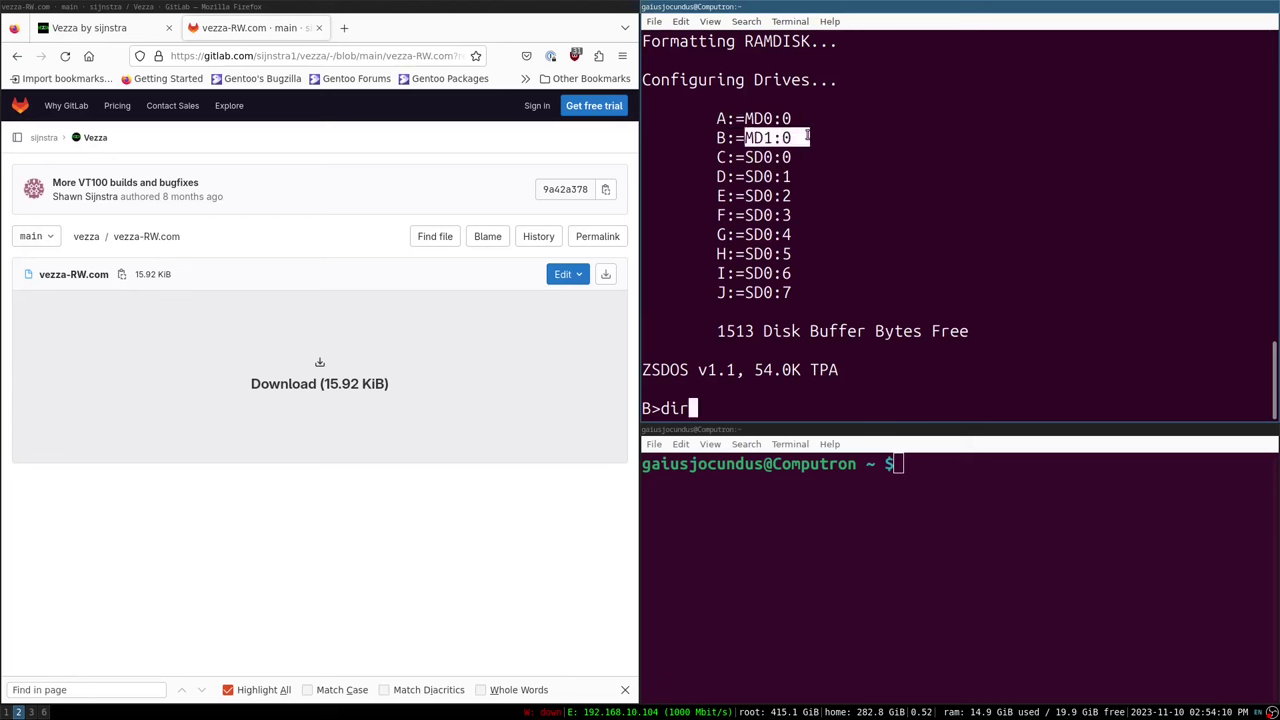
pyautogui.click(807, 135)
pyautogui.tripleClick(807, 135)
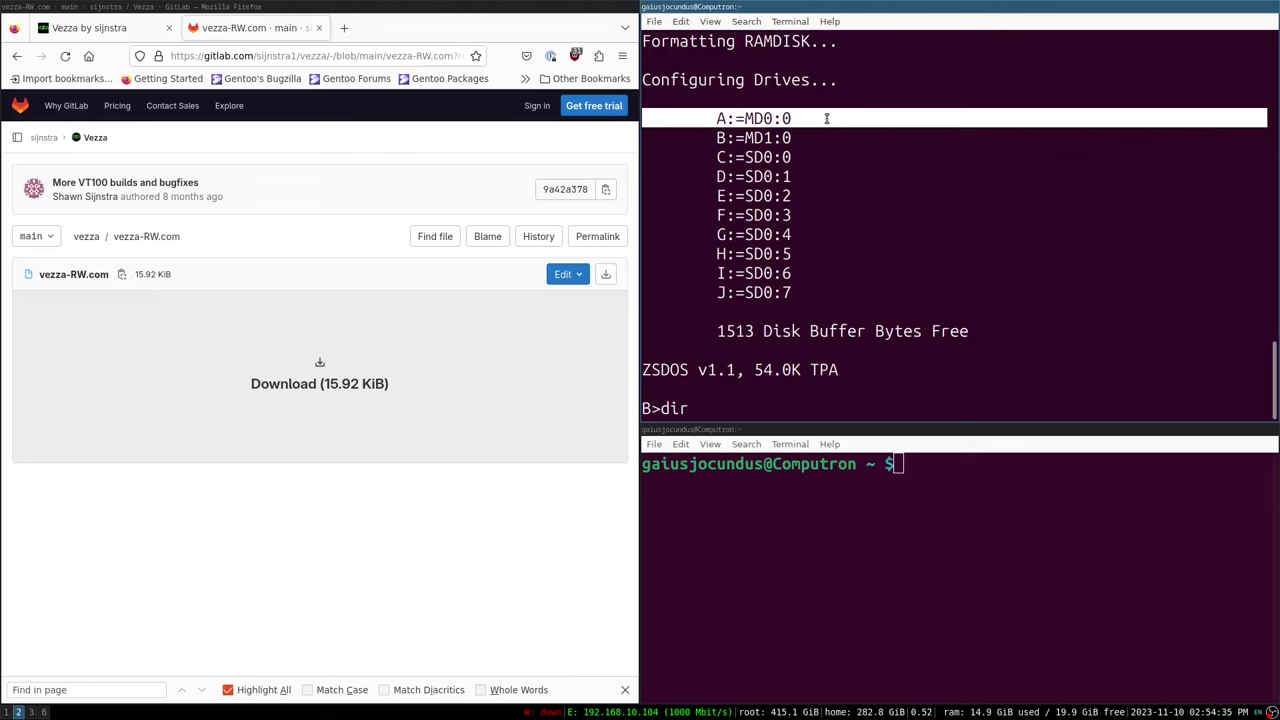
pyautogui.click(805, 160)
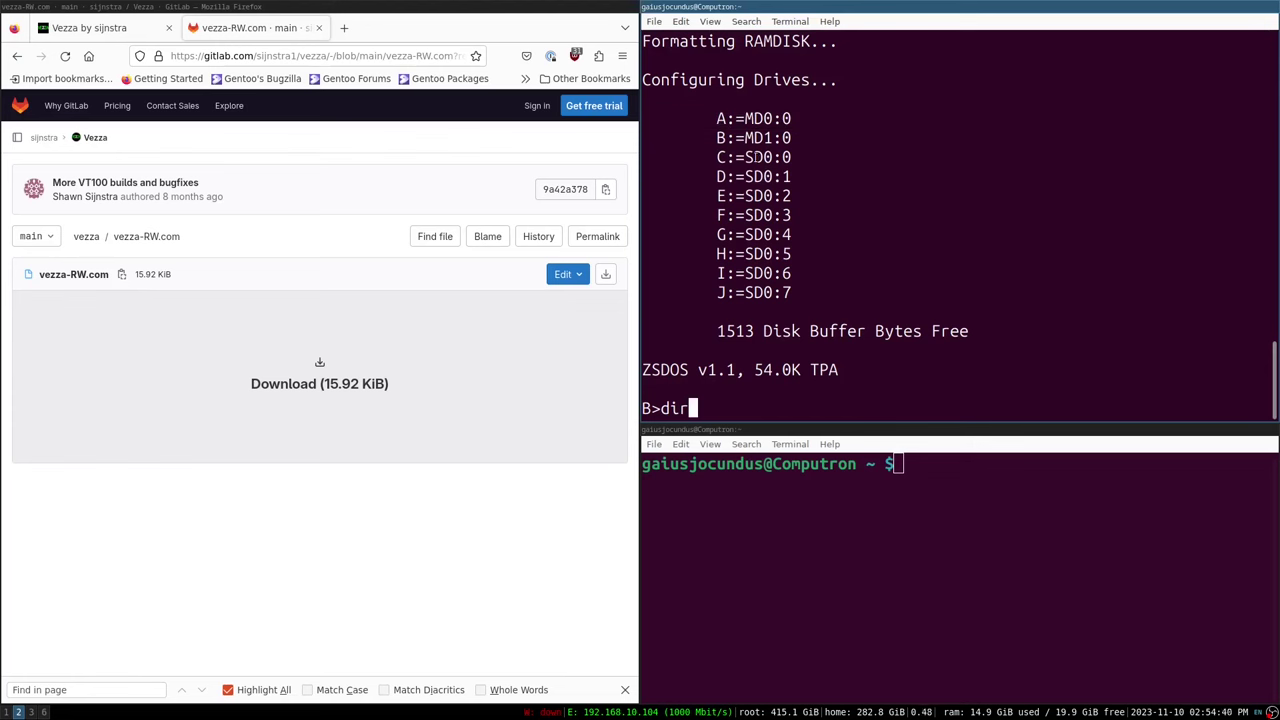
pyautogui.moveTo(757, 158); pyautogui.dragTo(803, 277)
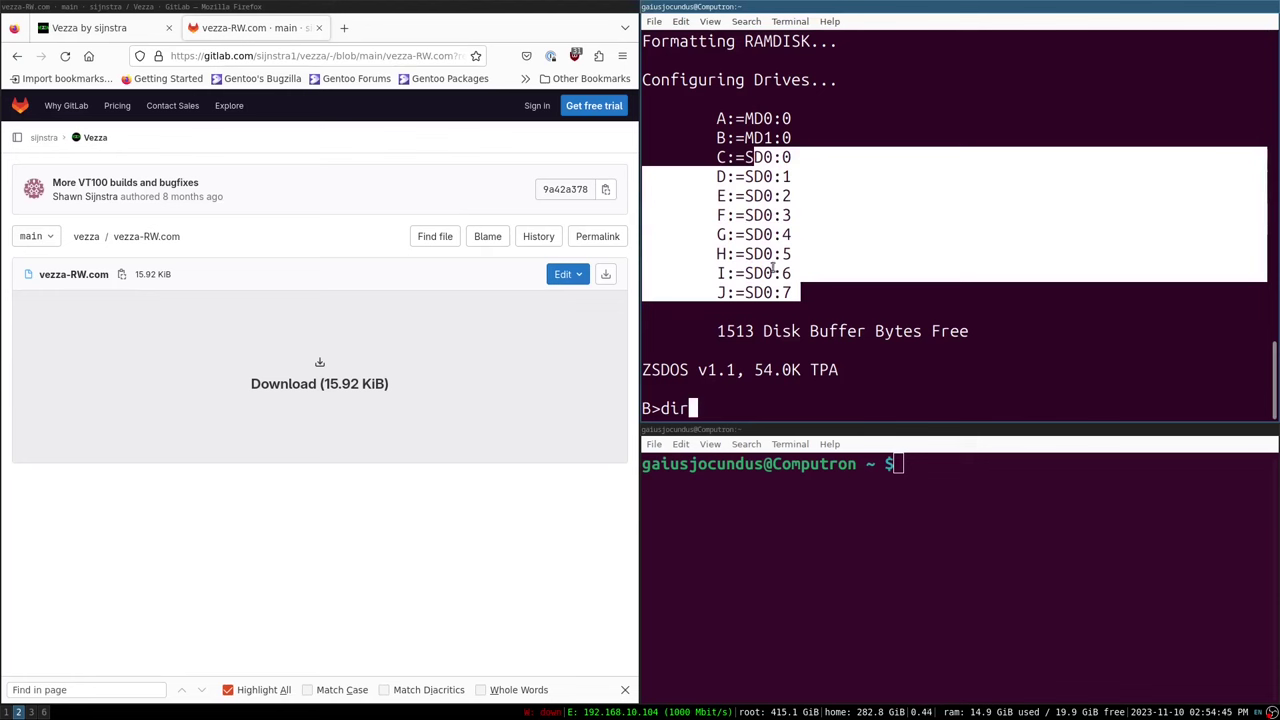
pyautogui.click(781, 157)
pyautogui.moveTo(748, 157); pyautogui.dragTo(794, 176)
pyautogui.click(758, 176)
pyautogui.click(795, 176)
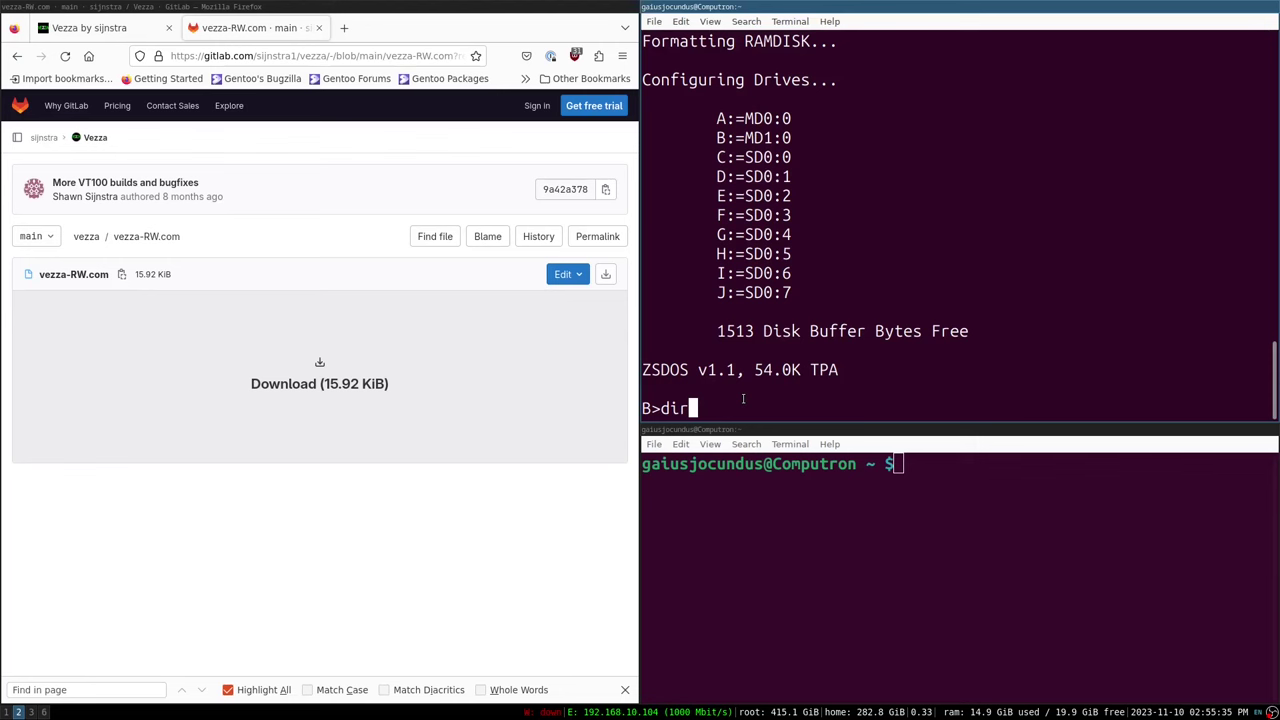
# List the files currently on drive C: with dir.
pyautogui.press('BackSpace')
pyautogui.press('BackSpace')
pyautogui.press('BackSpace')
pyautogui.write('dir')
pyautogui.press('Return')
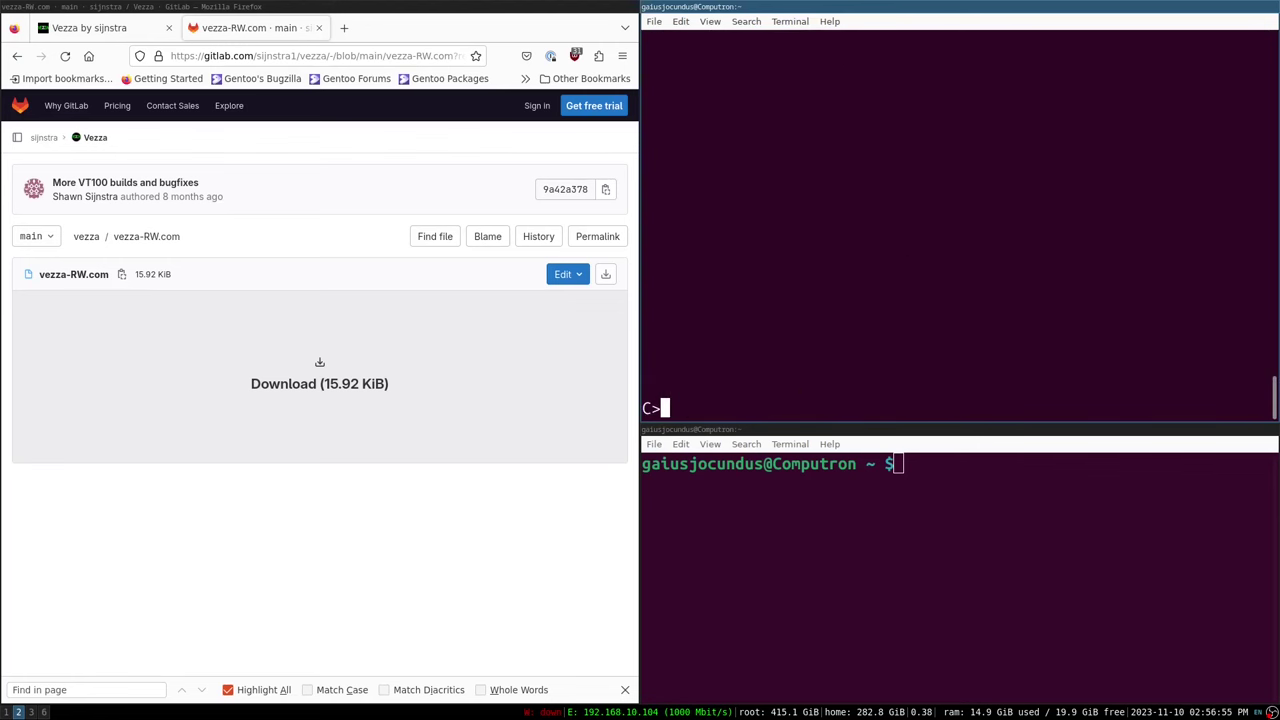
pyautogui.write('dir')
pyautogui.press('Return')
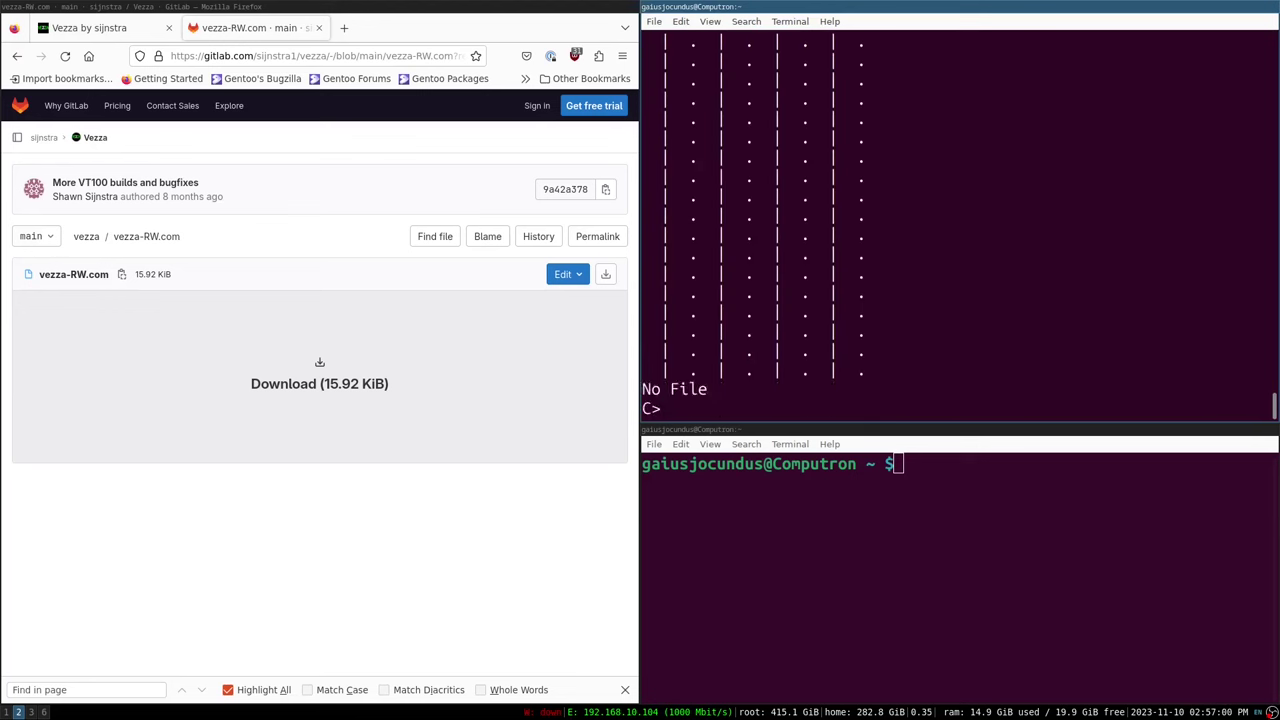
# Run B:clrdir C: and confirm the directory wipe with Y.
pyautogui.write('A')
pyautogui.press('BackSpace')
pyautogui.write('B:clrdir C:')
pyautogui.press('Return')
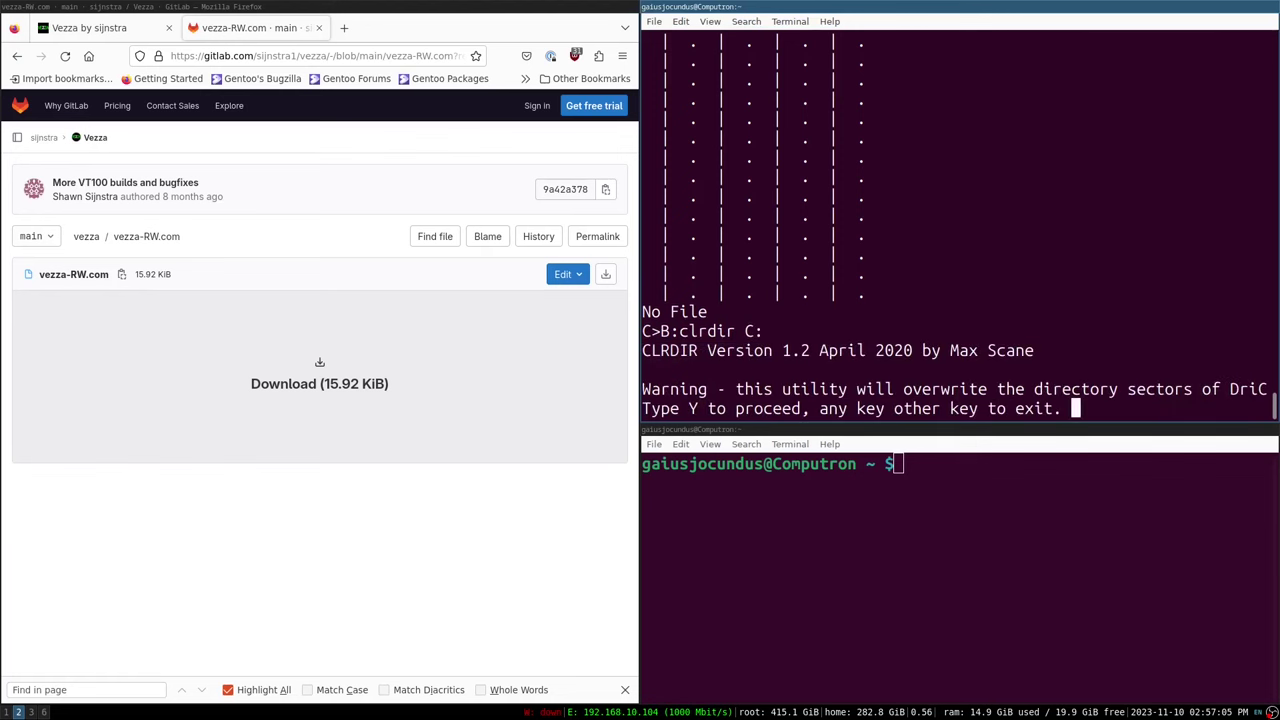
pyautogui.write('Y')
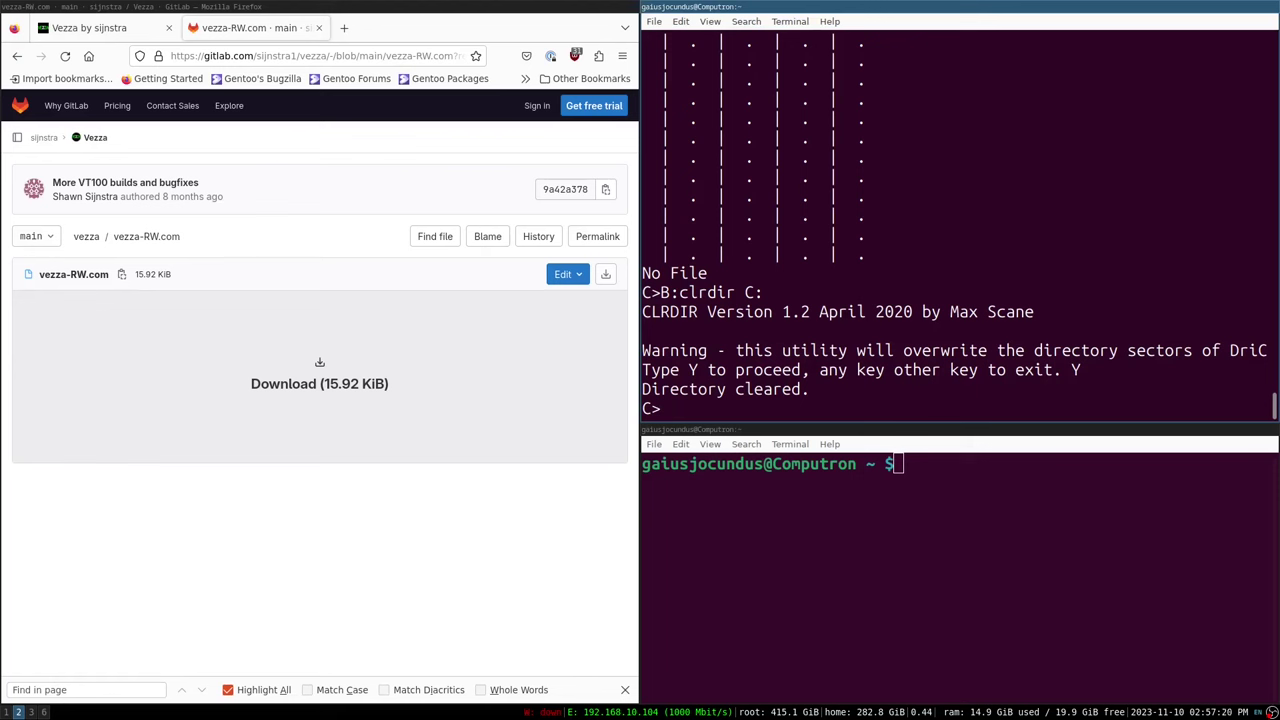
# Run dir again to confirm drive C: shows No File, highlighting the CLRDIR version line.
pyautogui.write('di')
pyautogui.moveTo(876, 311); pyautogui.dragTo(1039, 311)
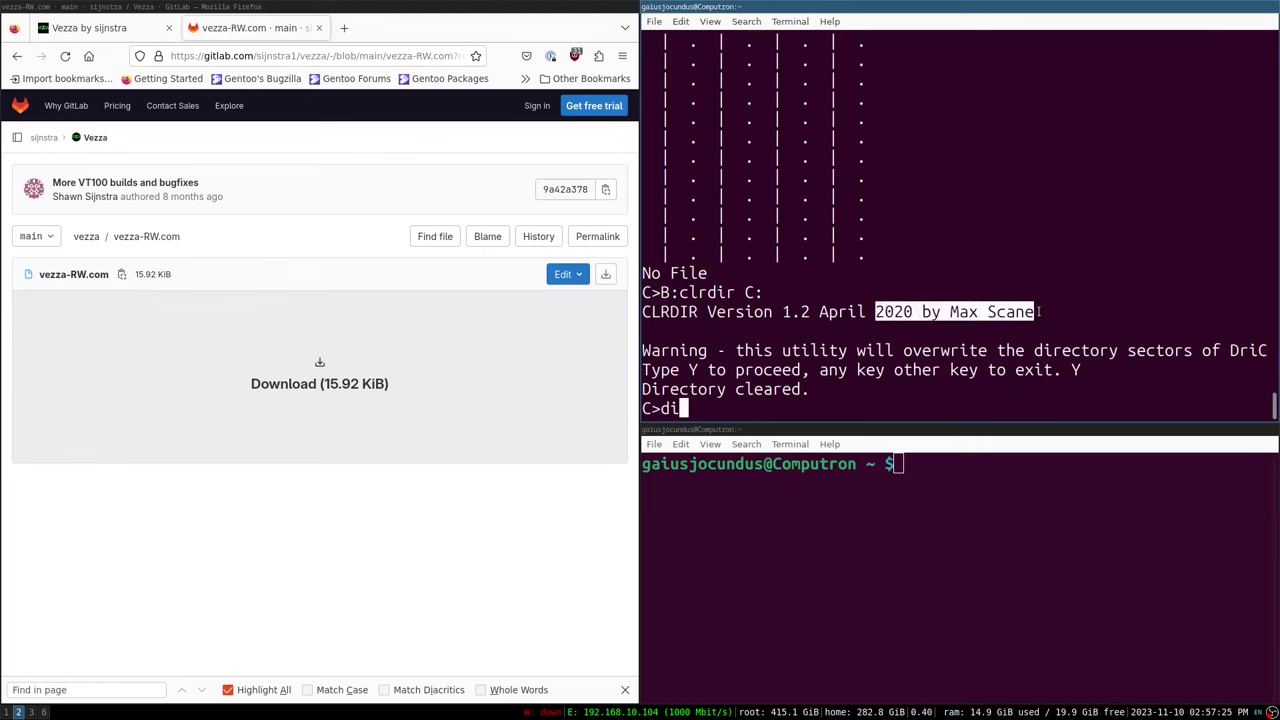
pyautogui.tripleClick(1019, 314)
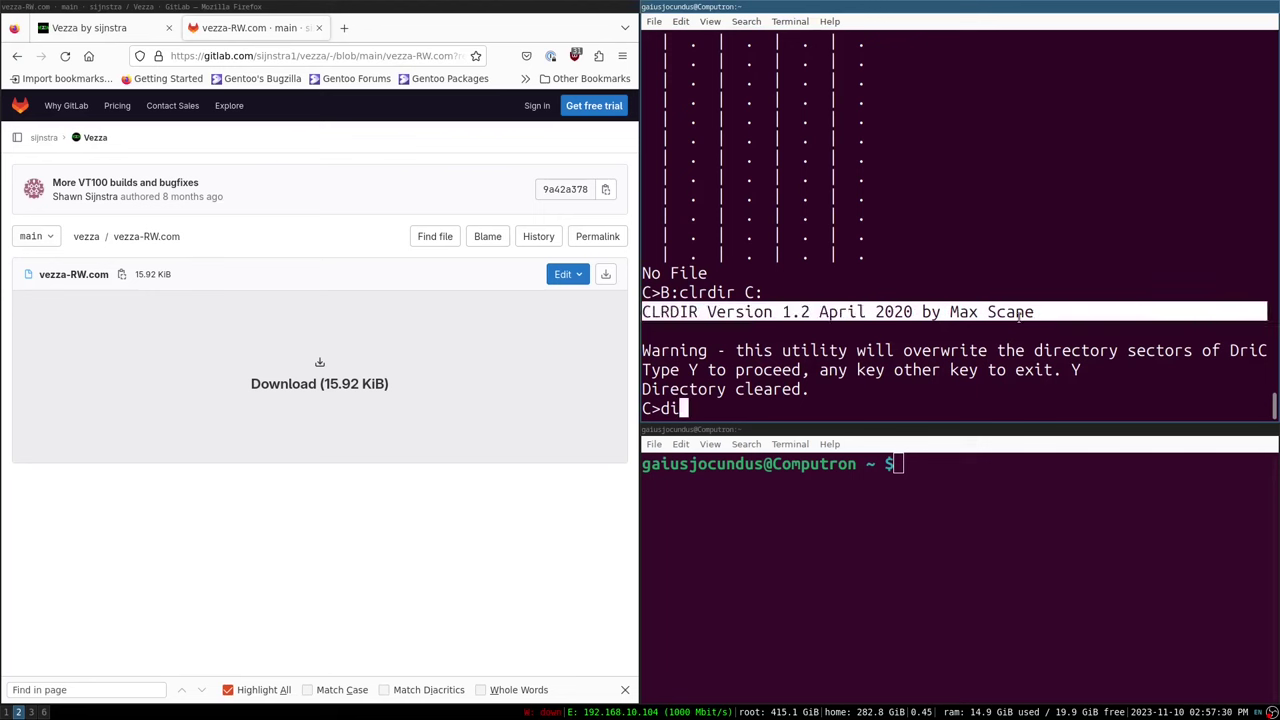
pyautogui.click(981, 337)
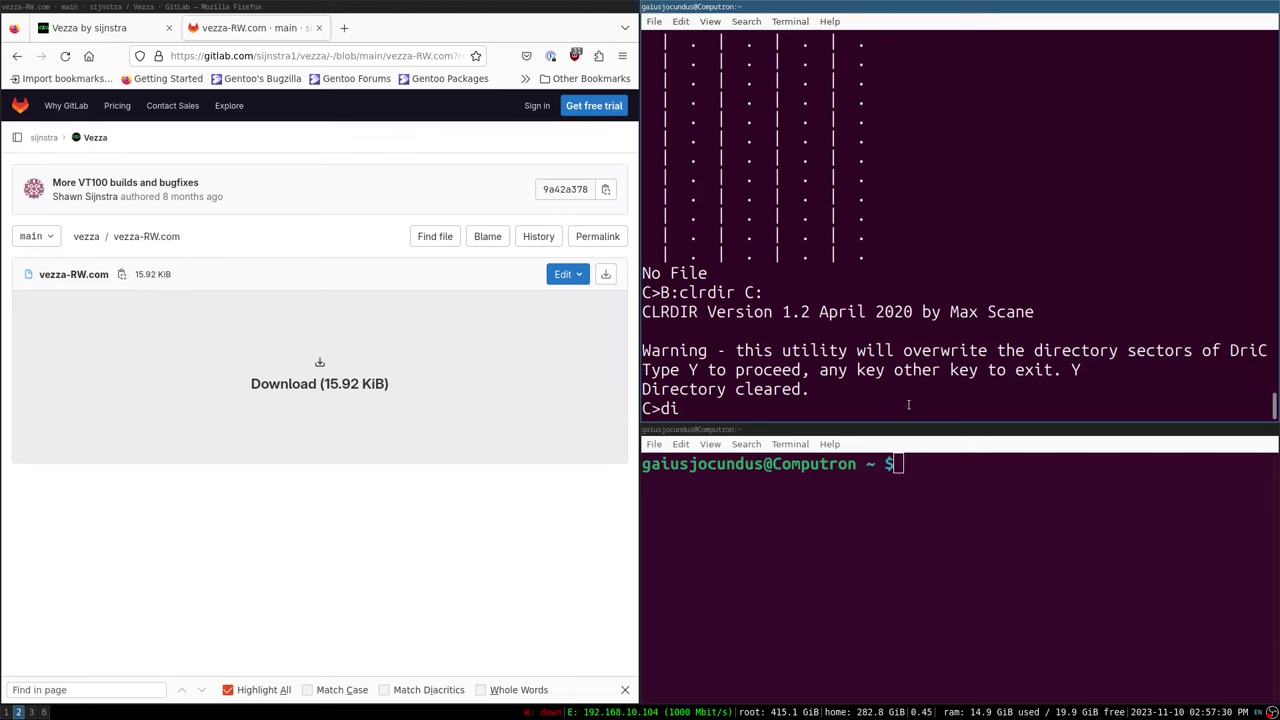
pyautogui.write('r')
pyautogui.press('Return')
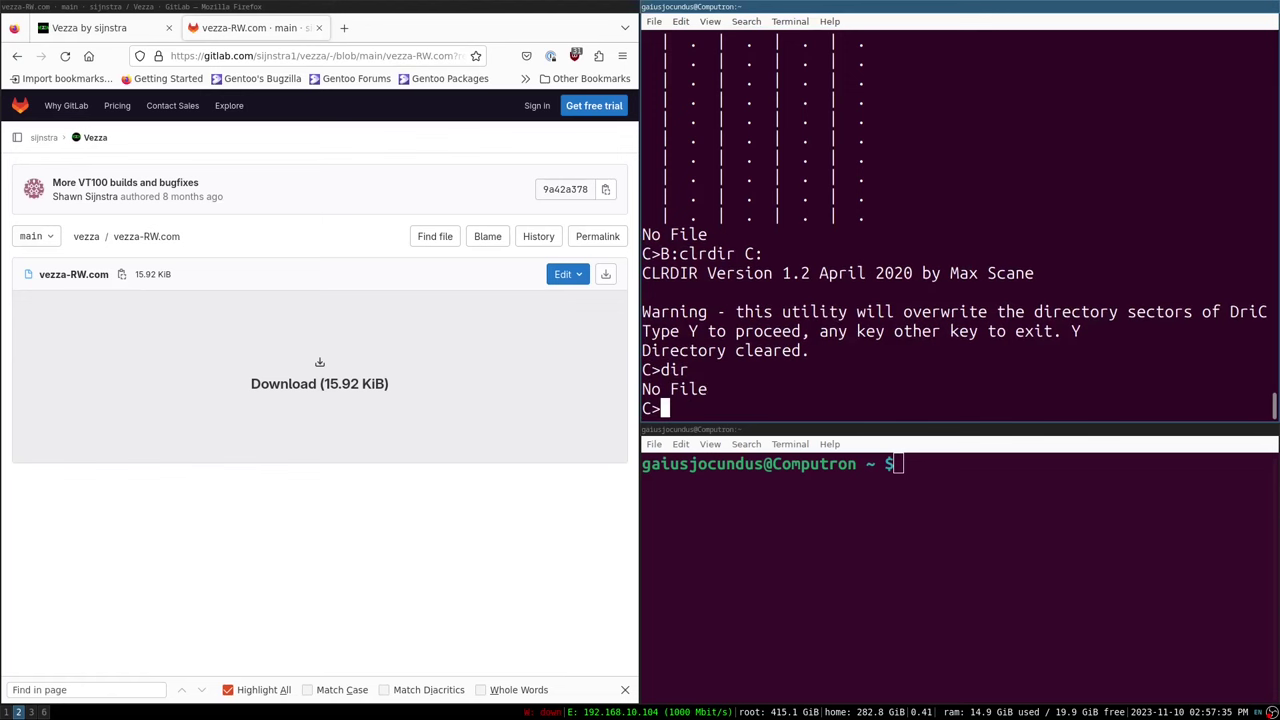
pyautogui.moveTo(680, 92); pyautogui.dragTo(921, 215)
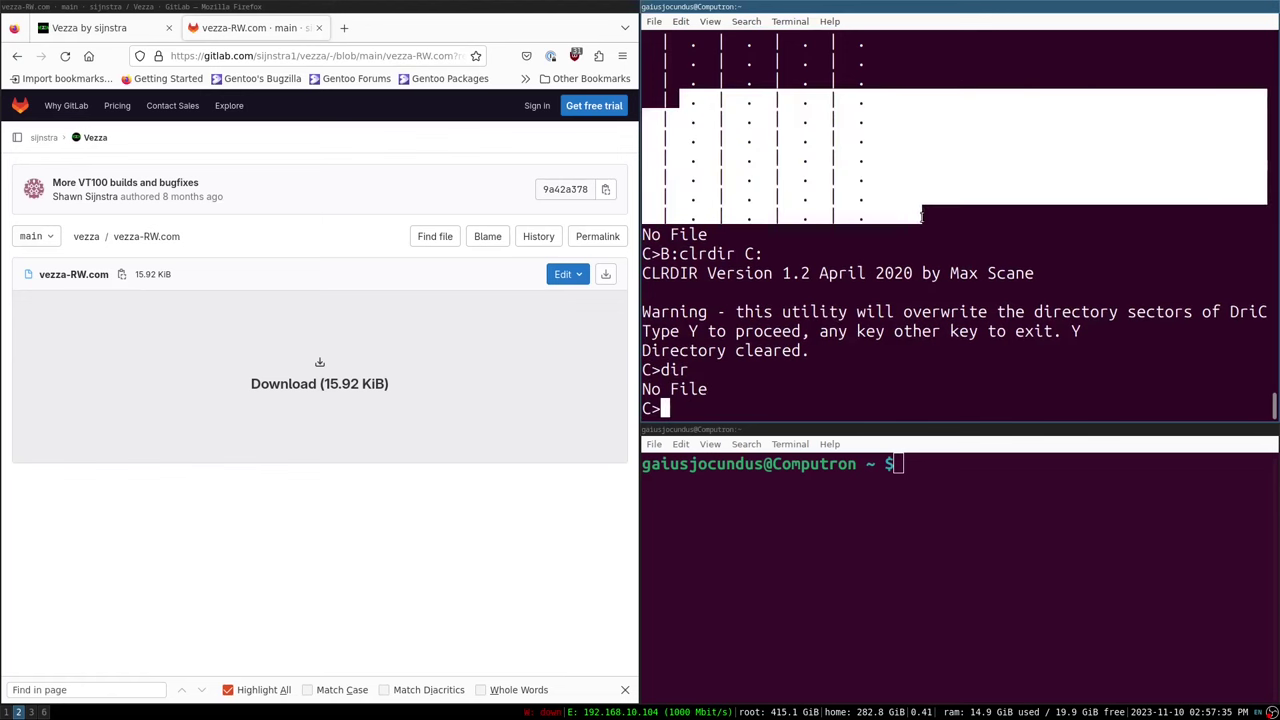
pyautogui.click(921, 216)
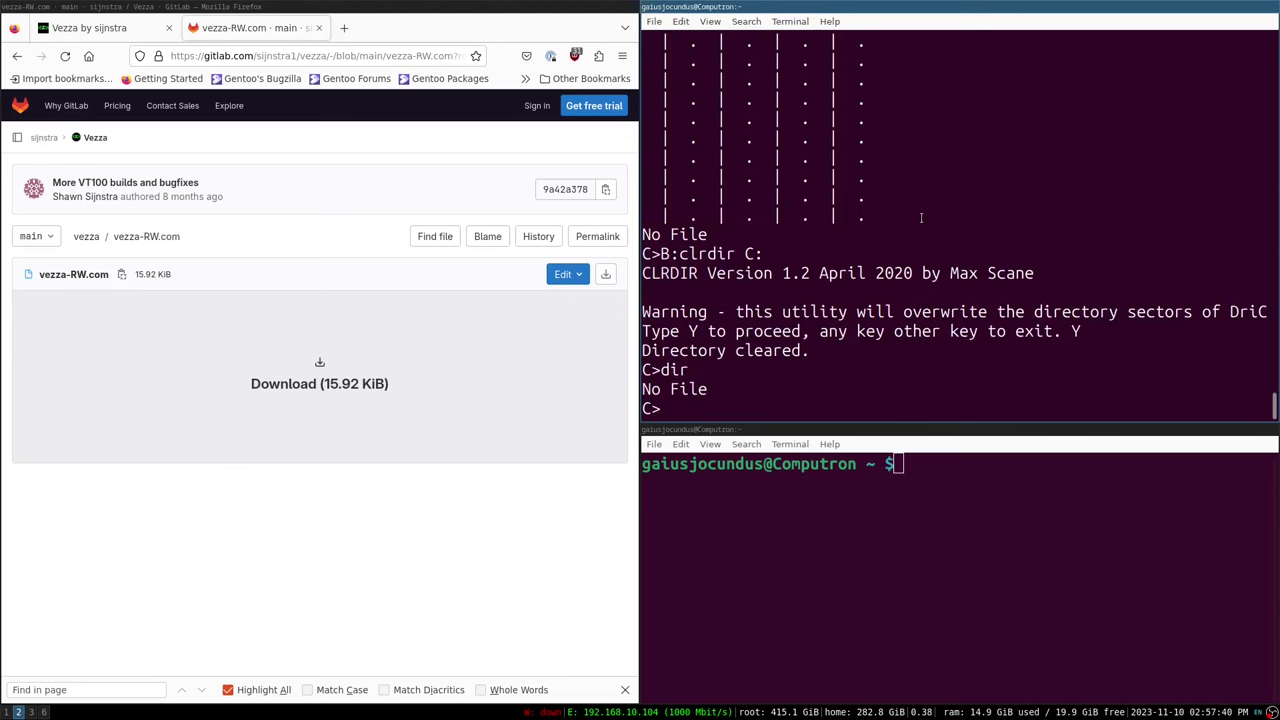
pyautogui.moveTo(668, 390); pyautogui.dragTo(726, 392)
pyautogui.click(723, 400)
# Run B:XM to show XMODEM's usage examples, then type B:XM R VEZZA.COM.
pyautogui.write('B:XM')
pyautogui.press('Return')
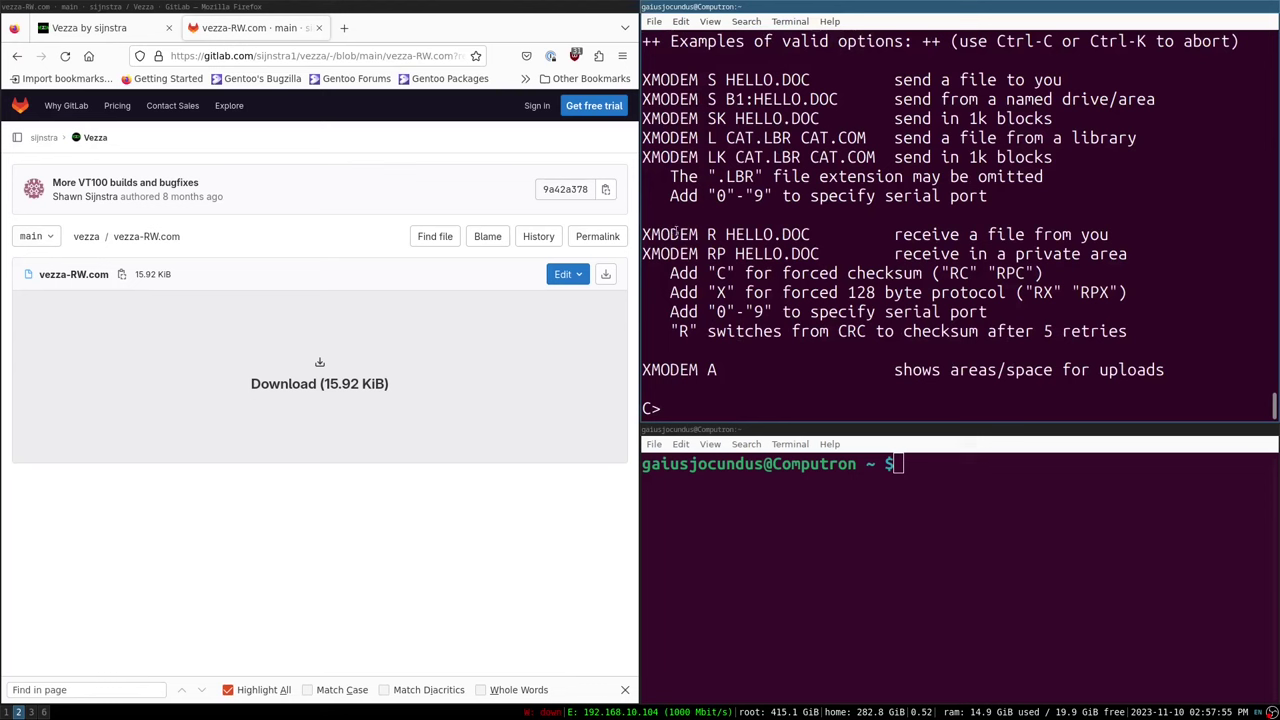
pyautogui.moveTo(652, 232); pyautogui.dragTo(815, 231)
pyautogui.click(762, 413)
pyautogui.write('B:XM R VEZZA.COM')
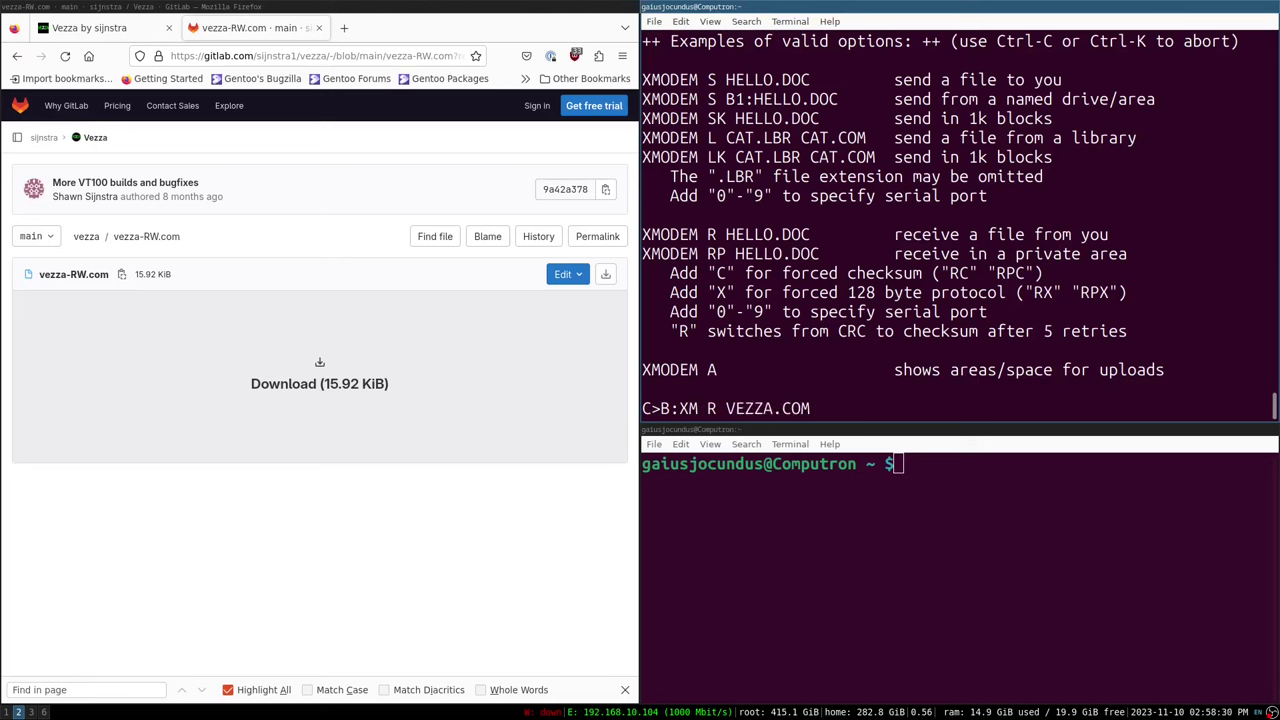
# Start XM R VEZZA.COM receiving and choose xmodem in minicom's upload menu.
pyautogui.press('Return')
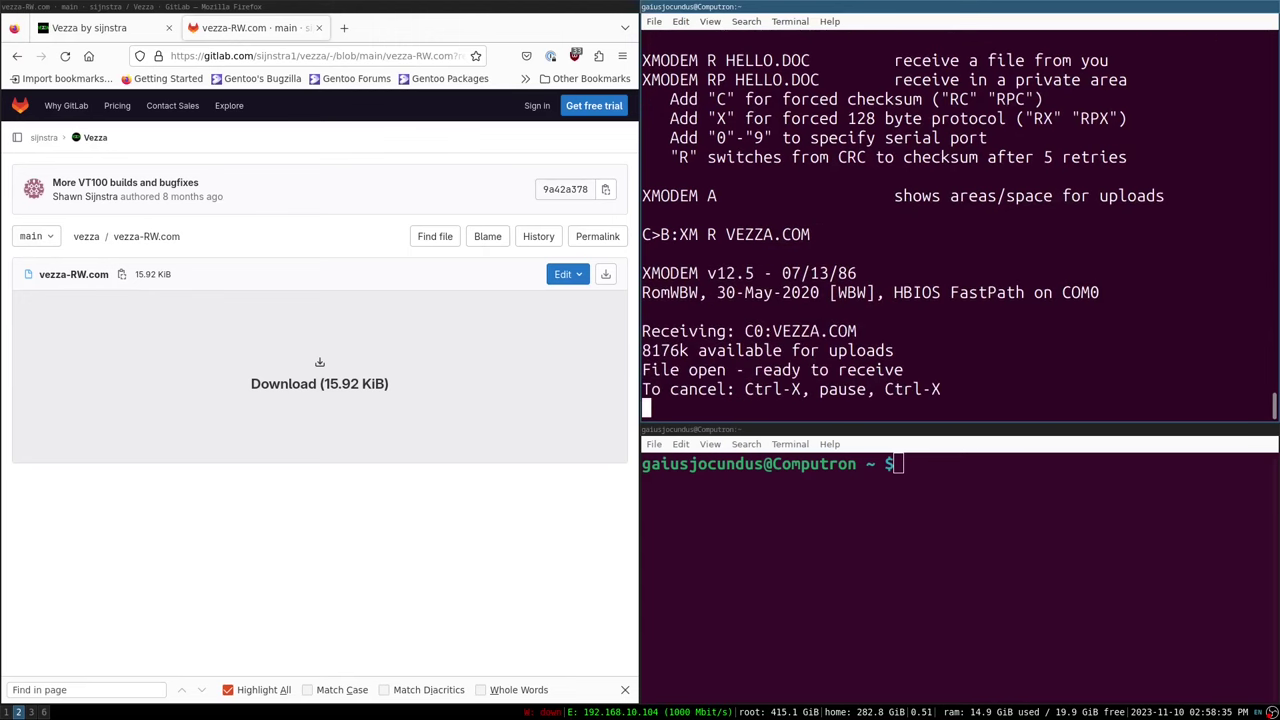
pyautogui.hotkey('ctrl', 'a')
pyautogui.press('s')
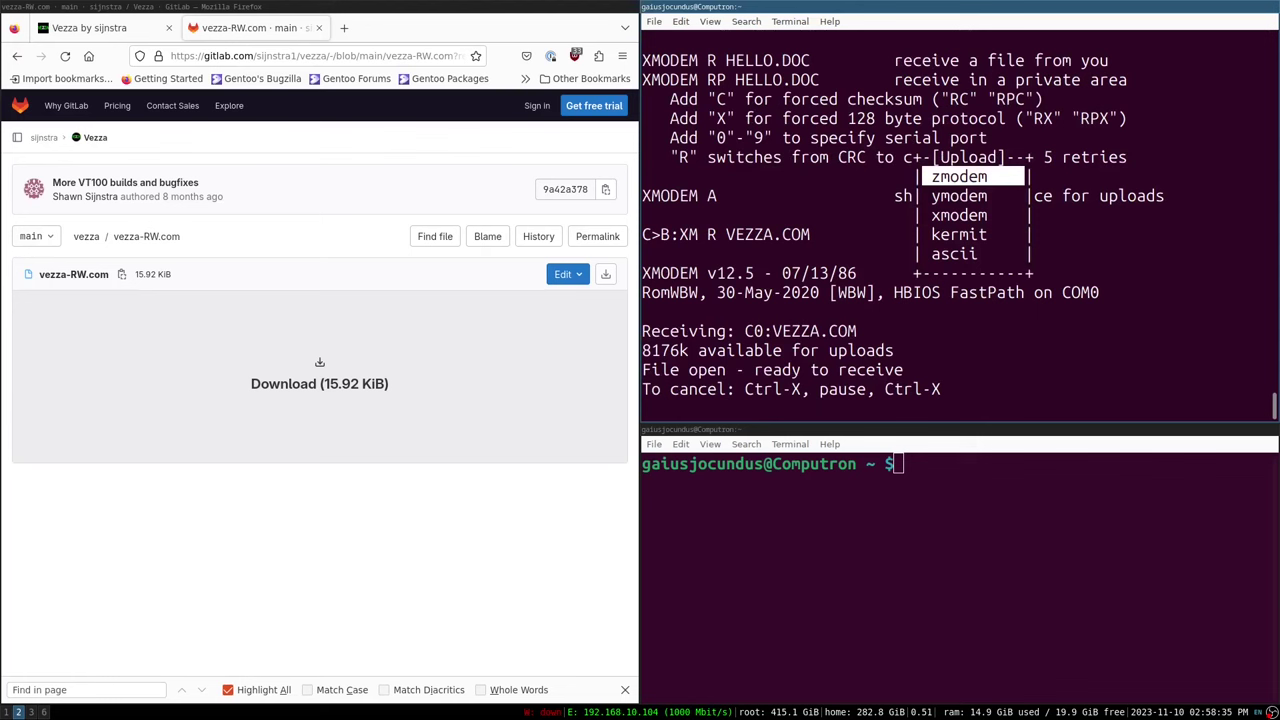
pyautogui.press('Down')
pyautogui.press('Down')
pyautogui.press('Return')
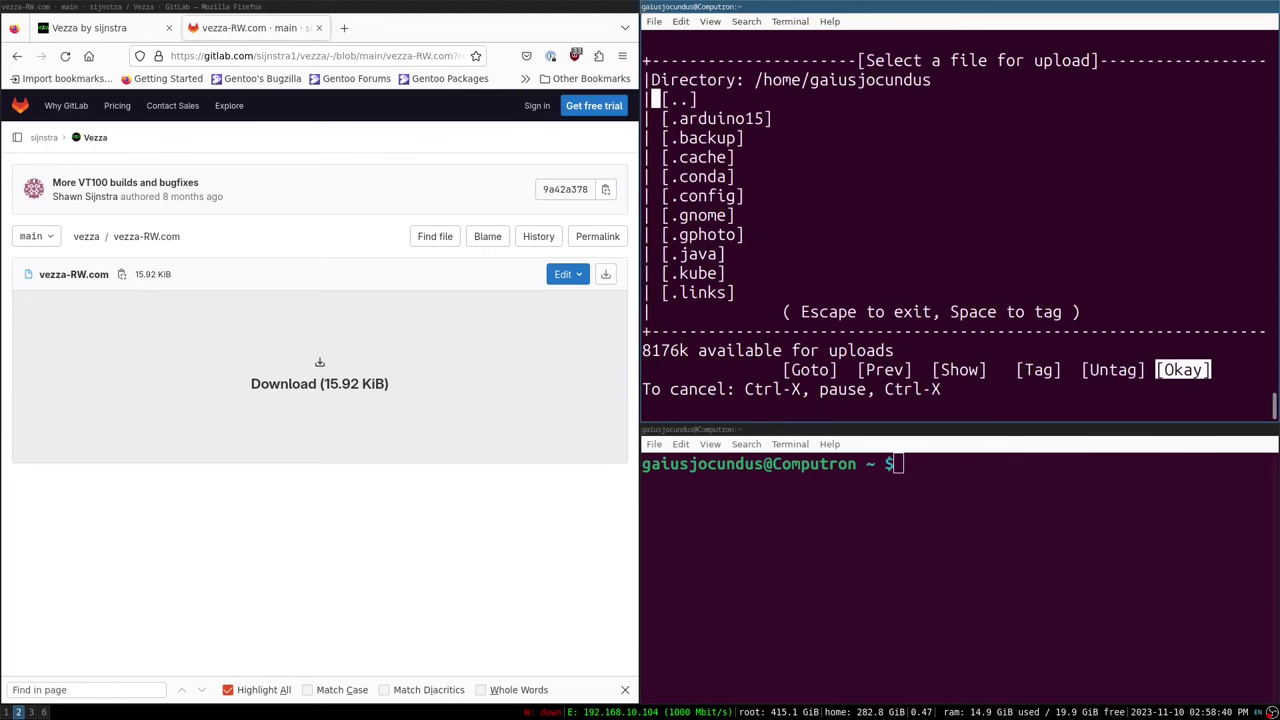
# Browse to Games/zmachine, tag vezza.com and send it.
pyautogui.press('Down')
pyautogui.press('Down')
pyautogui.press('Down')
pyautogui.press('Down')
pyautogui.press('Down')
pyautogui.press('Down')
pyautogui.press('Down')
pyautogui.press('Down')
pyautogui.press('Down')
pyautogui.press('Down')
pyautogui.press('Down')
pyautogui.press('Down')
pyautogui.press('Down')
pyautogui.press('Down')
pyautogui.press('Down')
pyautogui.press('Down')
pyautogui.press('Down')
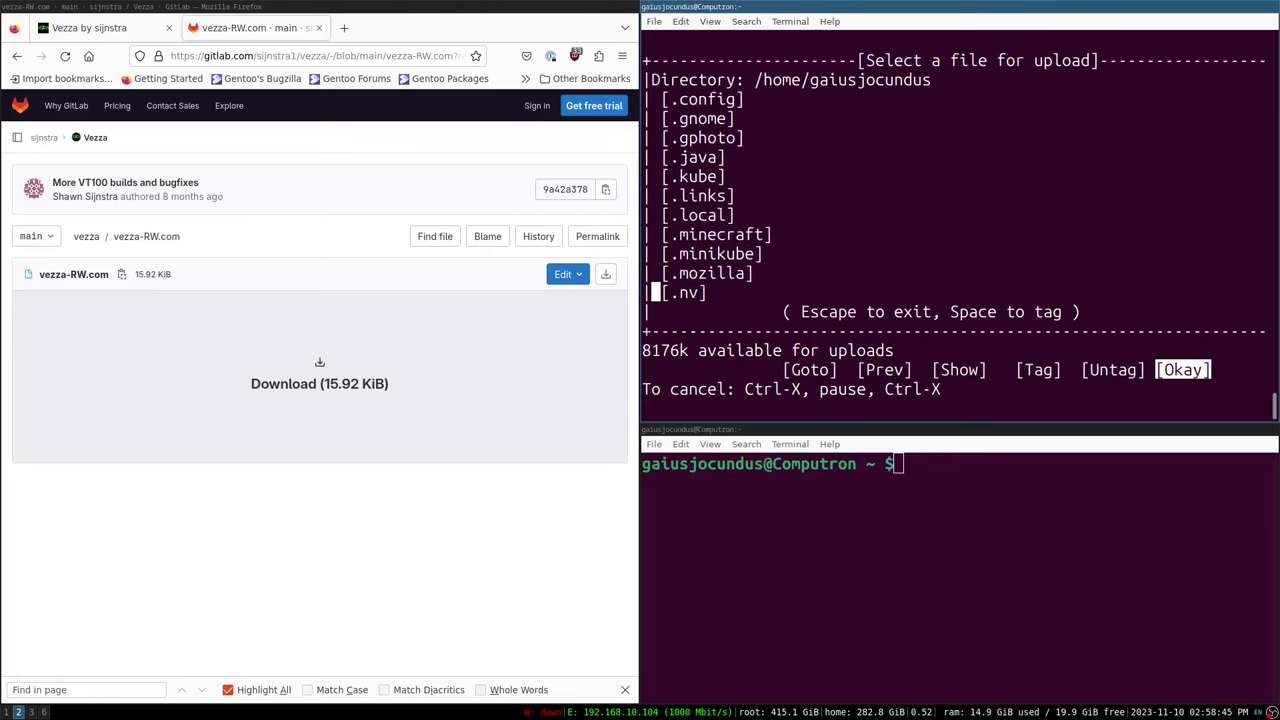
pyautogui.press('Down')
pyautogui.press('Down')
pyautogui.press('Down')
pyautogui.press('Down')
pyautogui.press('Down')
pyautogui.press('Down')
pyautogui.press('Down')
pyautogui.press('Down')
pyautogui.press('Down')
pyautogui.press('Down')
pyautogui.press('Down')
pyautogui.press('Down')
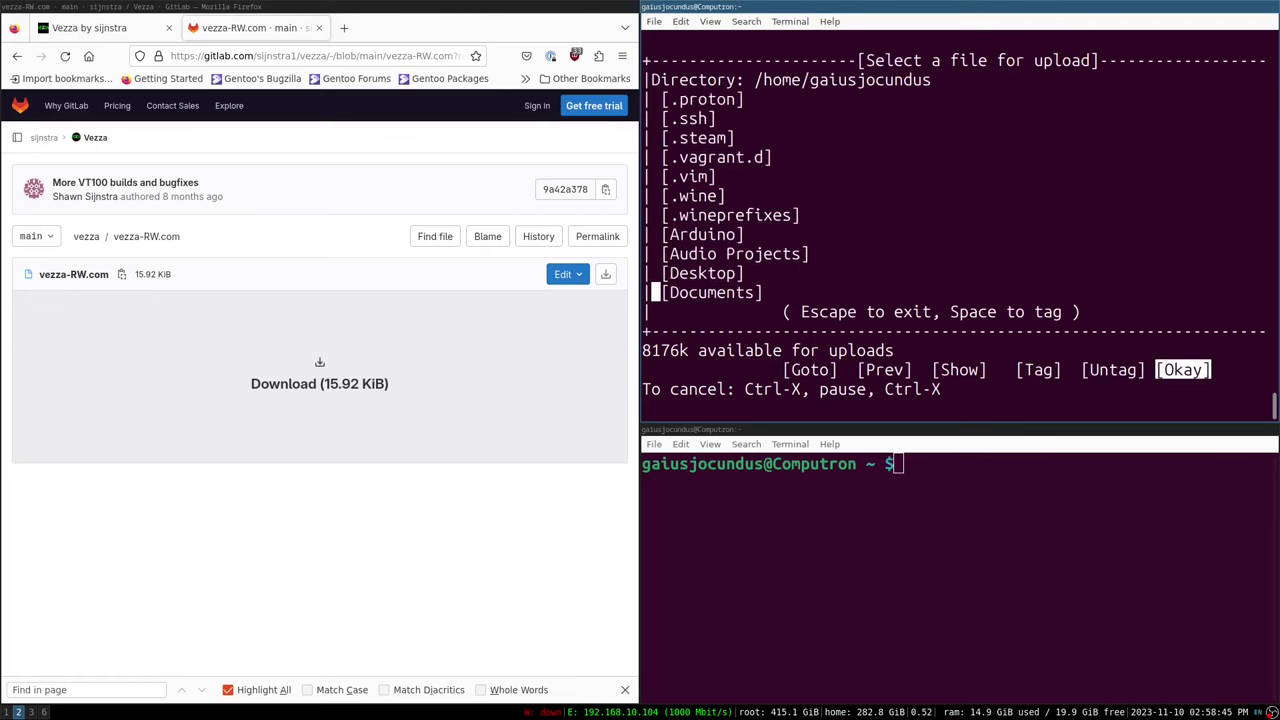
pyautogui.press('Down')
pyautogui.press('Down')
pyautogui.press('Down')
pyautogui.press('Up')
pyautogui.press('Return')
pyautogui.press('Down')
pyautogui.press('Down')
pyautogui.press('Down')
pyautogui.press('Down')
pyautogui.press('Down')
pyautogui.press('Down')
pyautogui.press('Down')
pyautogui.press('Down')
pyautogui.press('Down')
pyautogui.press('Down')
pyautogui.press('Down')
pyautogui.press('Down')
pyautogui.press('Down')
pyautogui.press('Down')
pyautogui.press('Down')
pyautogui.press('Down')
pyautogui.press('Down')
pyautogui.press('Down')
pyautogui.press('Down')
pyautogui.press('Down')
pyautogui.press('Down')
pyautogui.press('Down')
pyautogui.press('Down')
pyautogui.press('Down')
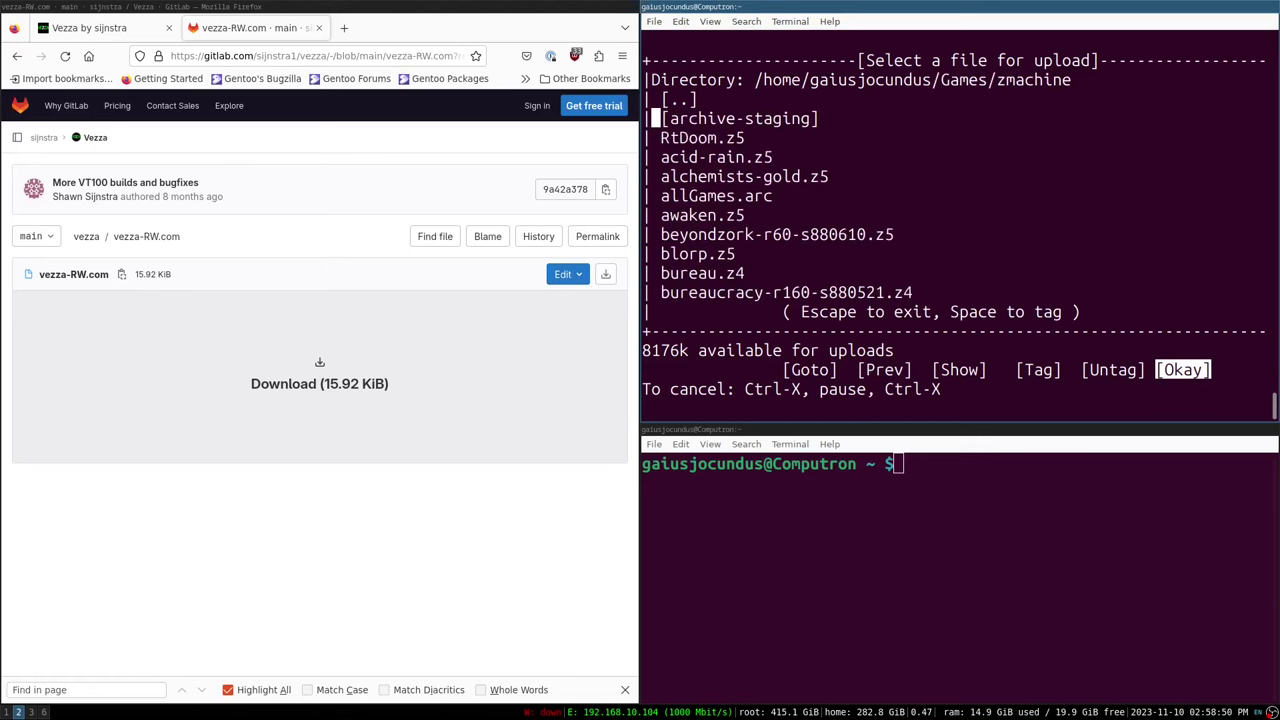
pyautogui.press('Down')
pyautogui.press('Down')
pyautogui.press('Down')
pyautogui.press('Down')
pyautogui.press('Down')
pyautogui.press('Down')
pyautogui.press('Down')
pyautogui.press('Down')
pyautogui.press('Down')
pyautogui.press('Down')
pyautogui.press('Down')
pyautogui.press('Down')
pyautogui.press('Down')
pyautogui.press('Down')
pyautogui.press('Down')
pyautogui.press('Down')
pyautogui.press('Down')
pyautogui.press('Down')
pyautogui.press('Down')
pyautogui.press('Down')
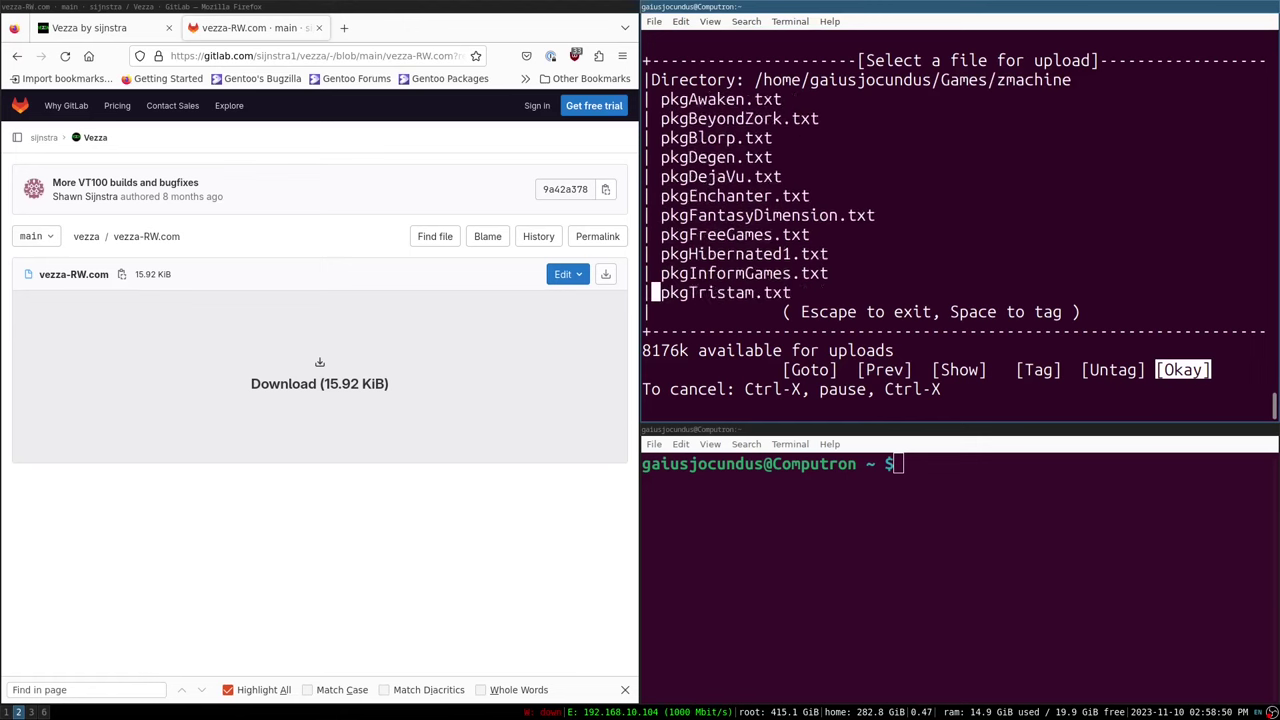
pyautogui.press('Down')
pyautogui.press('Down')
pyautogui.press('Up')
pyautogui.press('Up')
pyautogui.press('space')
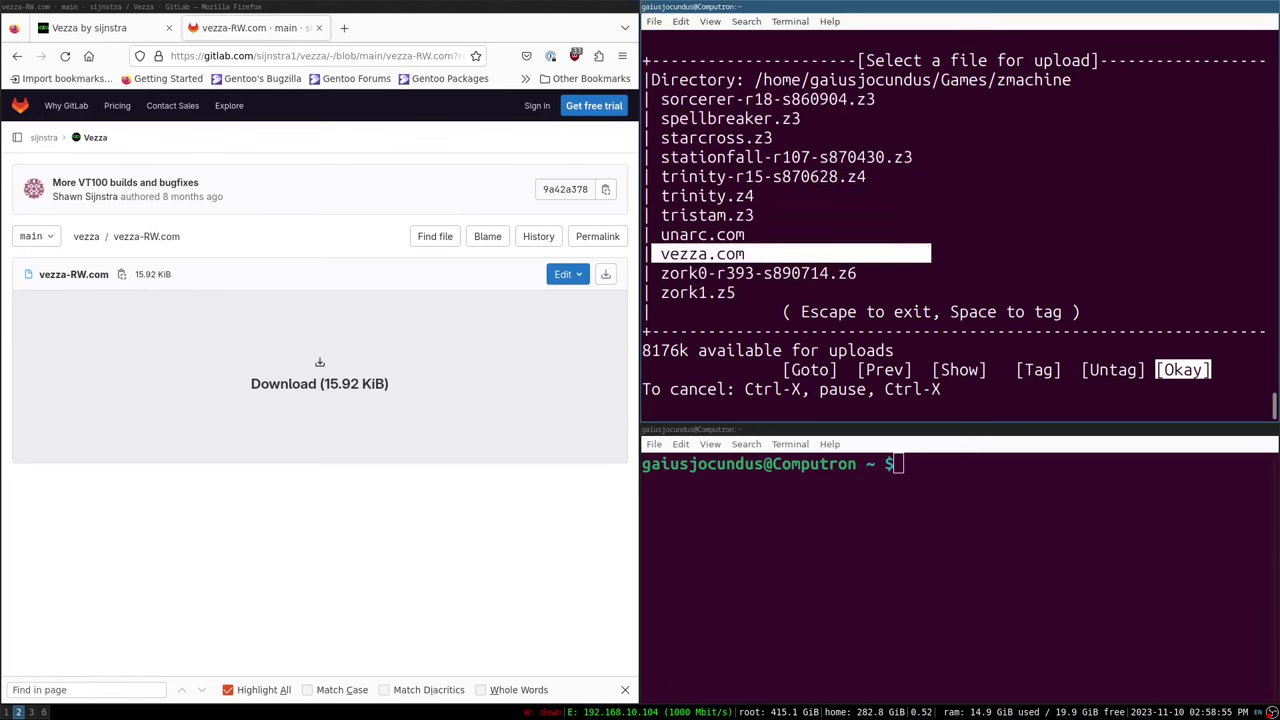
pyautogui.press('Return')
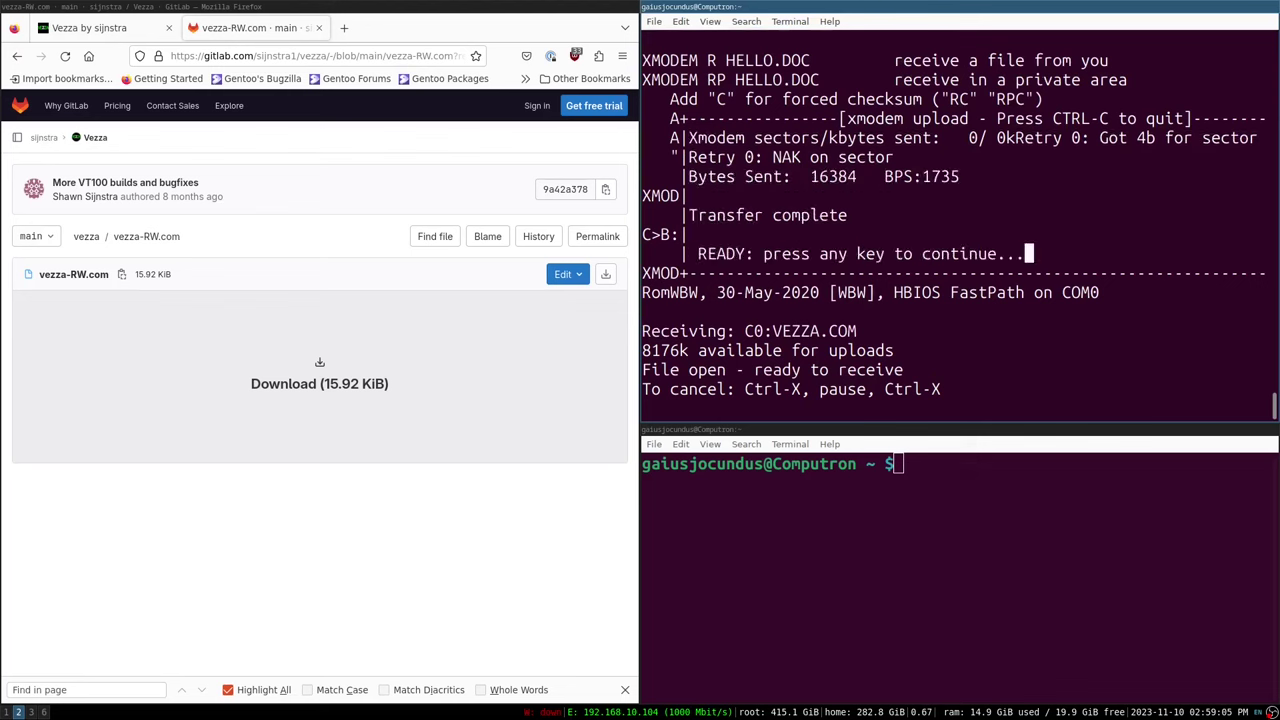
# List drive C: to confirm VEZZA.COM, then run vezza with an empty story file prompt.
pyautogui.press('Return')
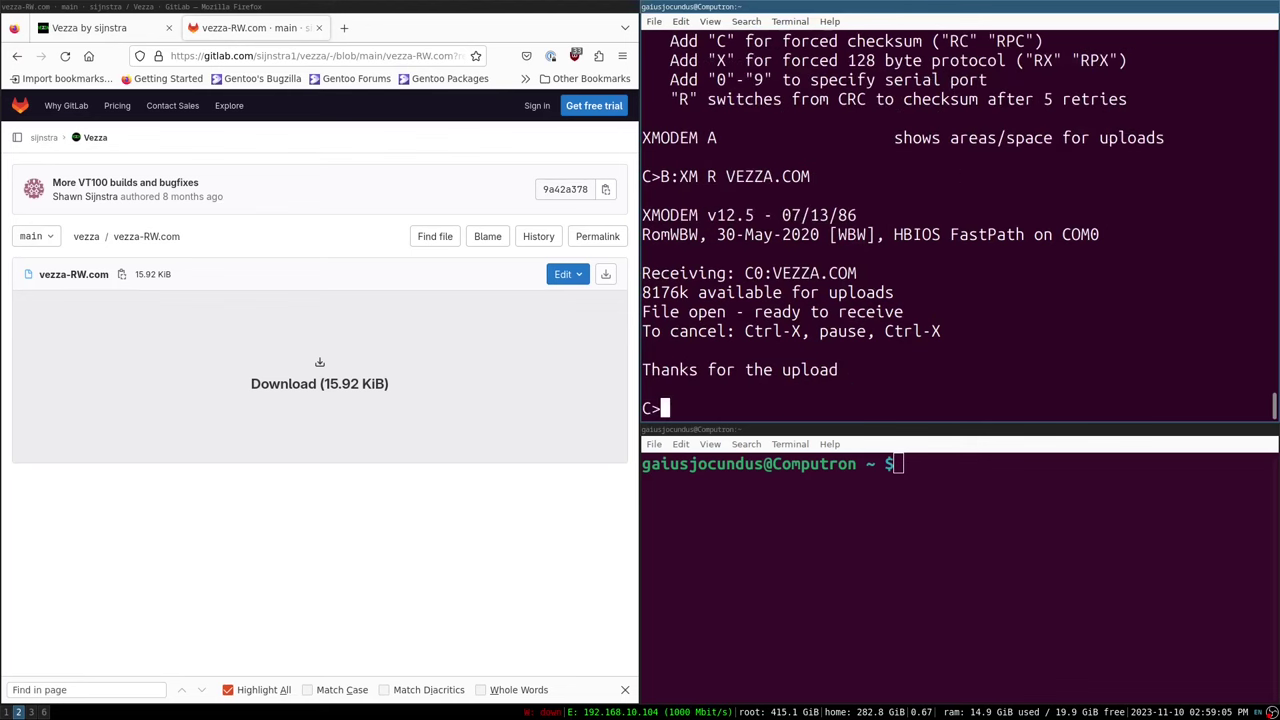
pyautogui.write('dir')
pyautogui.press('Return')
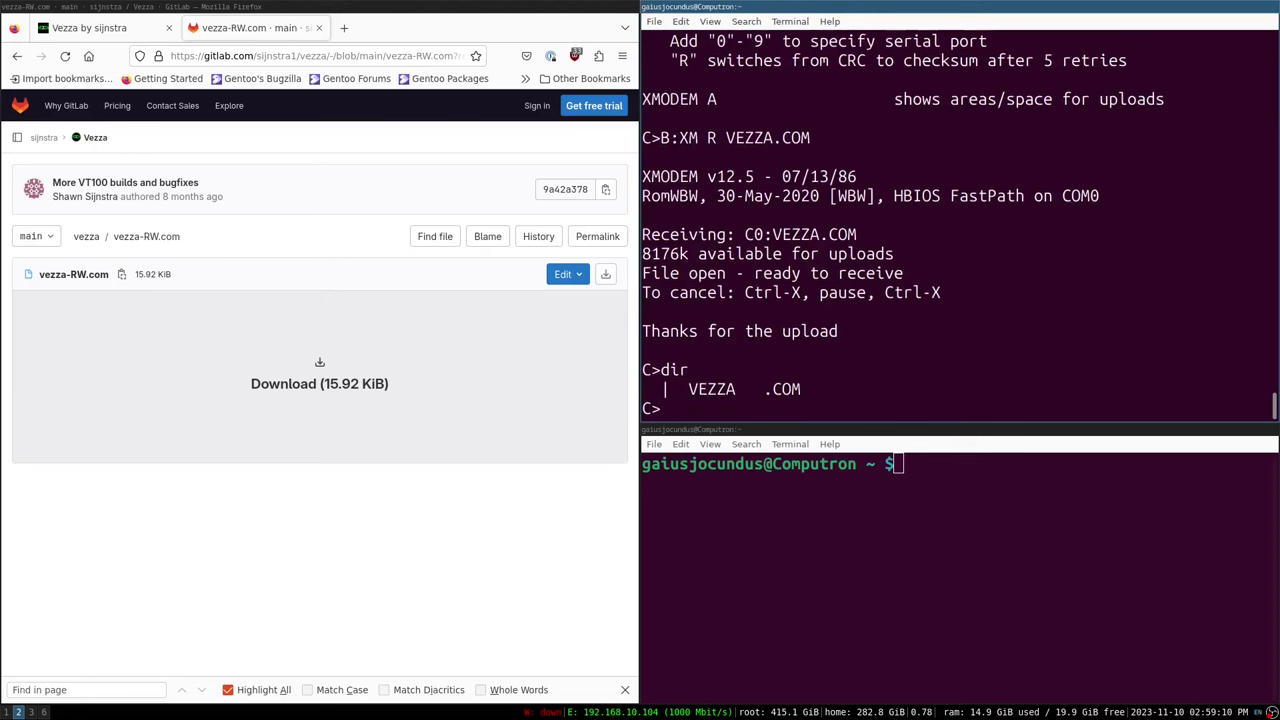
pyautogui.write('vezza')
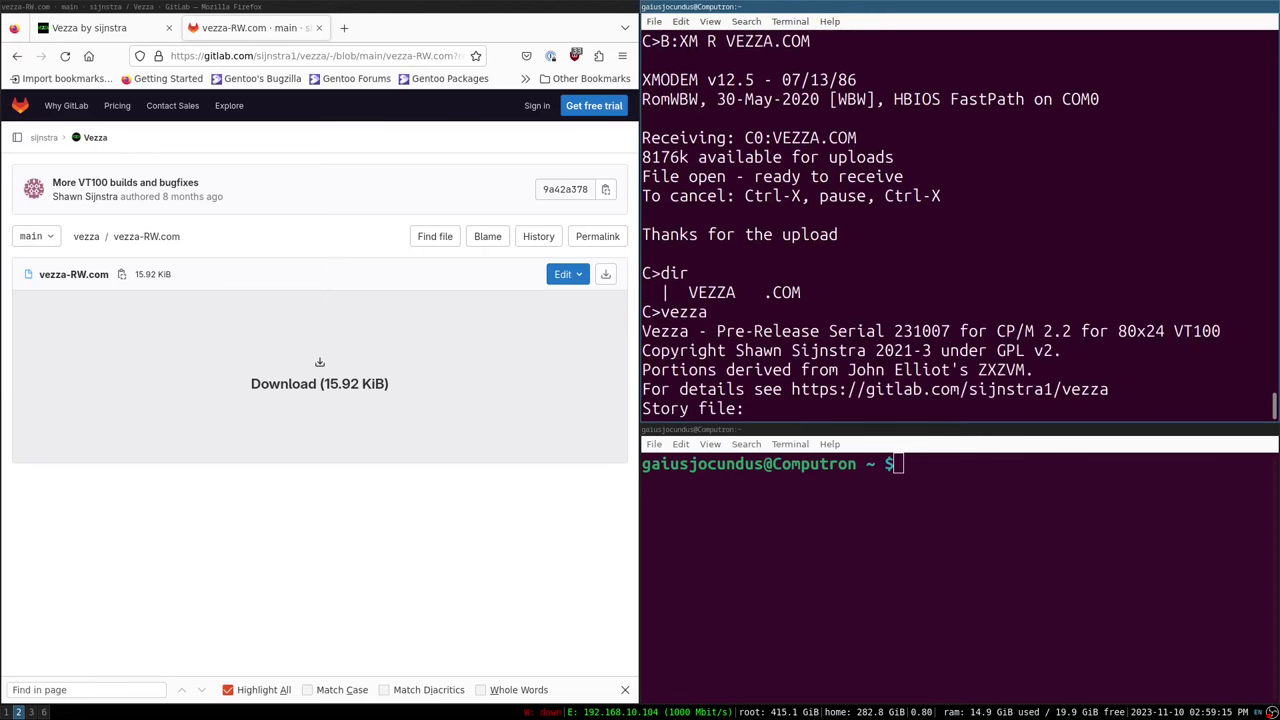
pyautogui.press('Return')
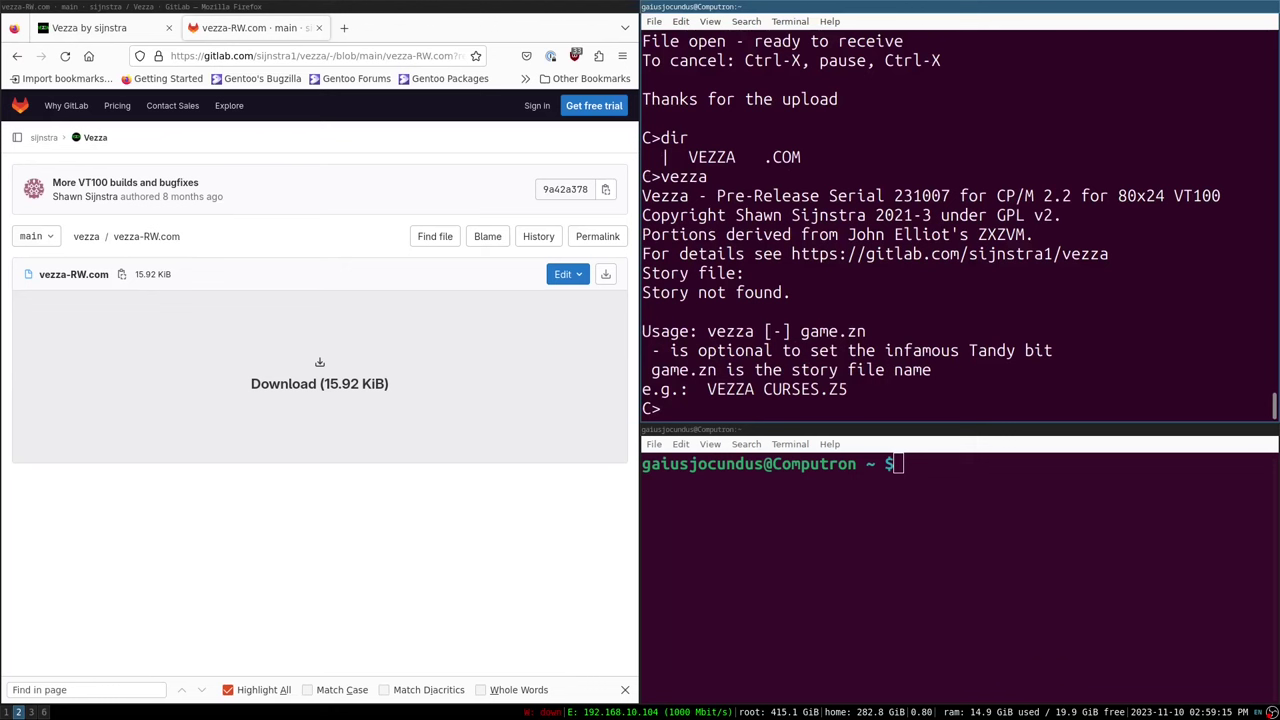
pyautogui.click(870, 314)
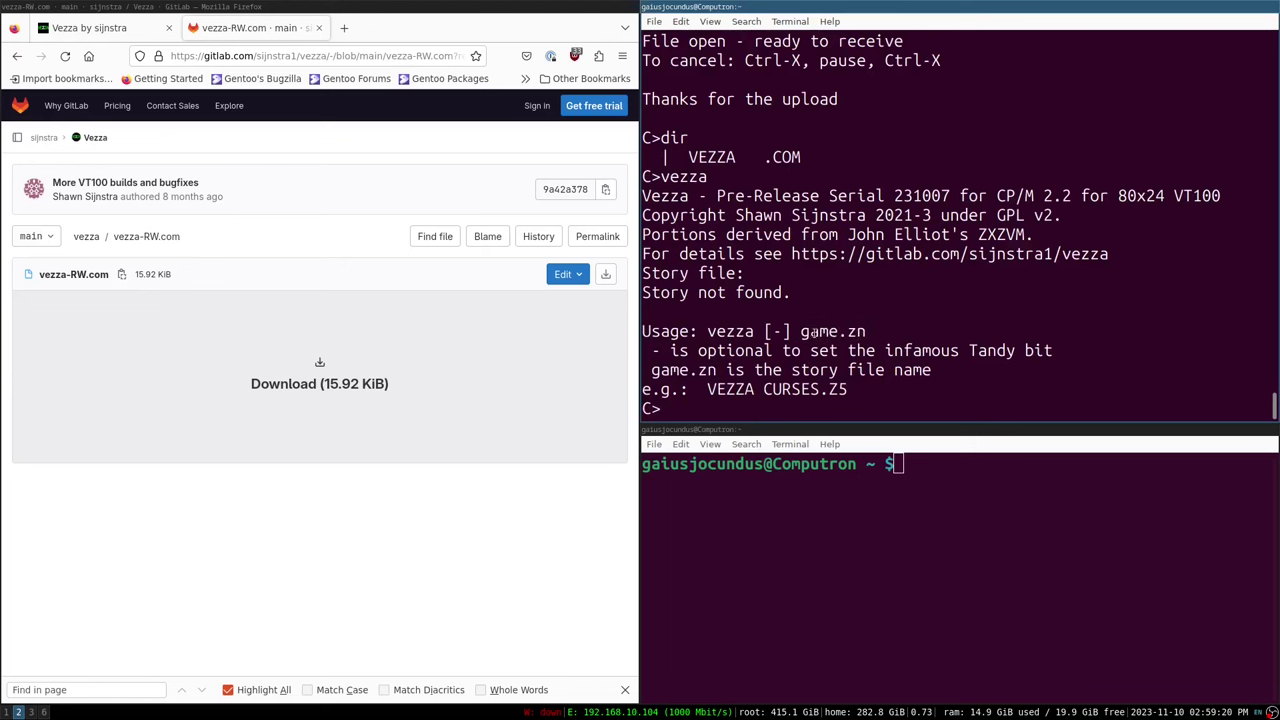